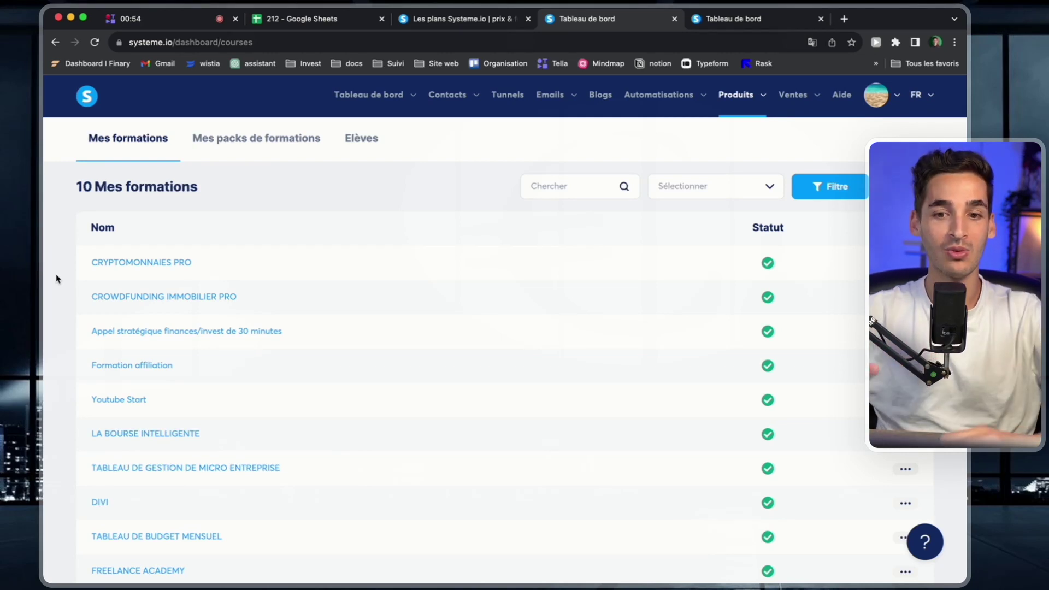
Open the list of courses (Formations) and start creating a new course
mouse_move(763, 102)
click(731, 175)
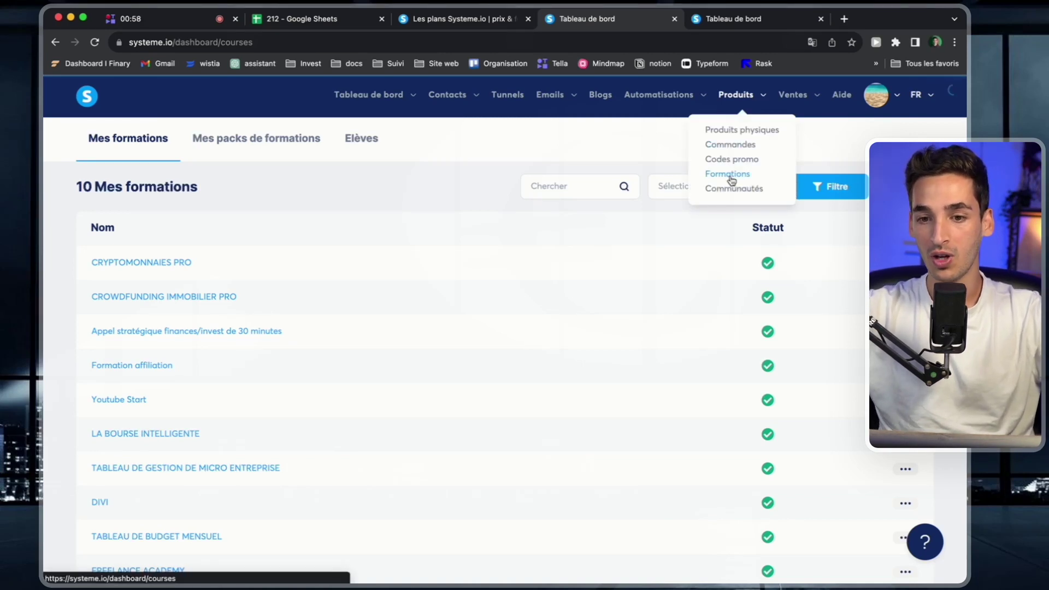
scroll(383, 229, down, 1)
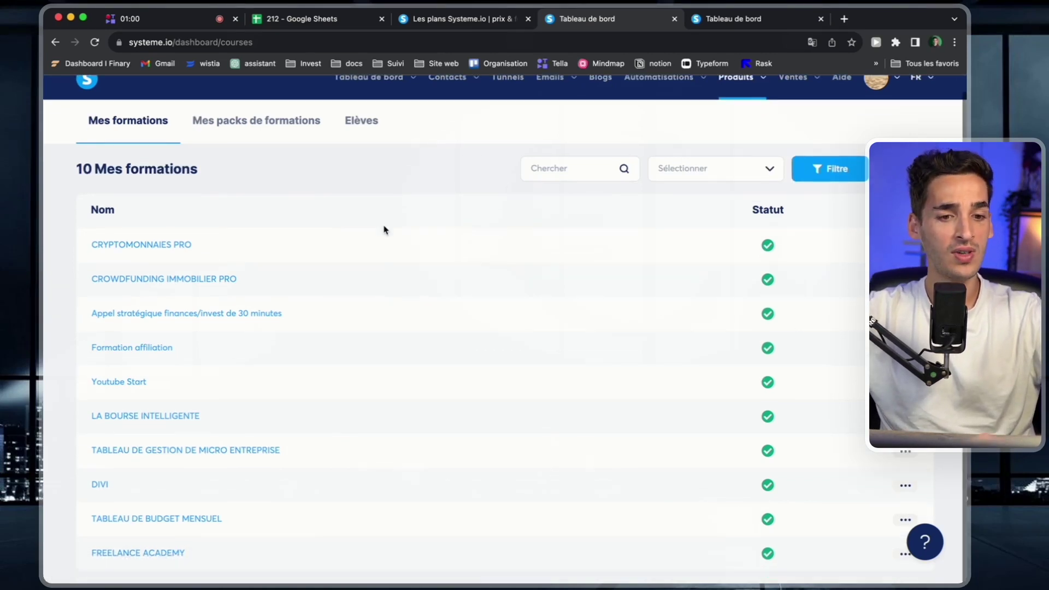
scroll(327, 516, up, 1)
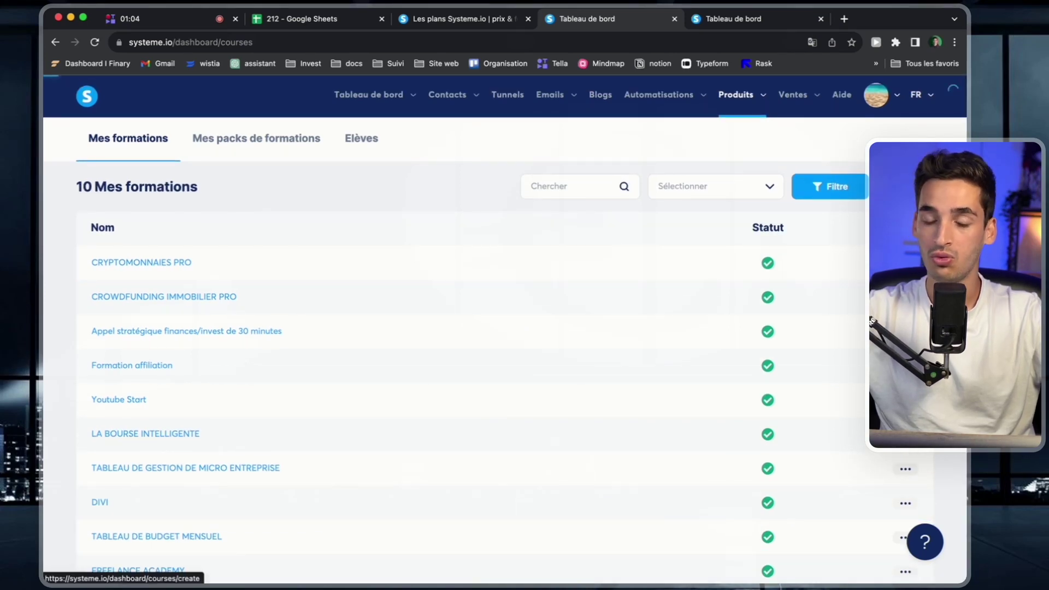
click(904, 187)
Title the course "Formation tennis" and enter the trainer's name
click(255, 167)
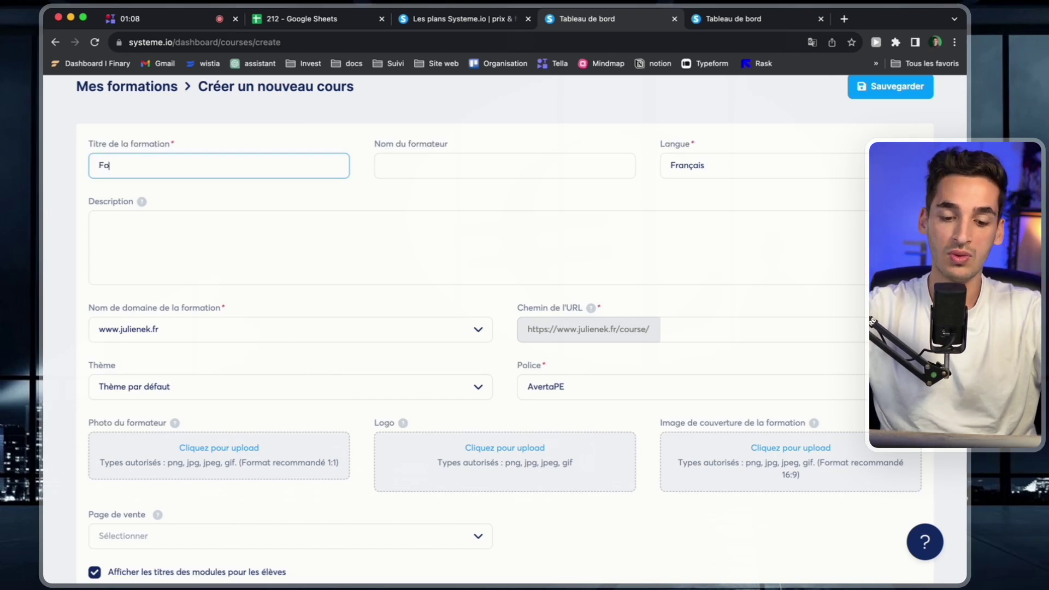
text(Fomration)
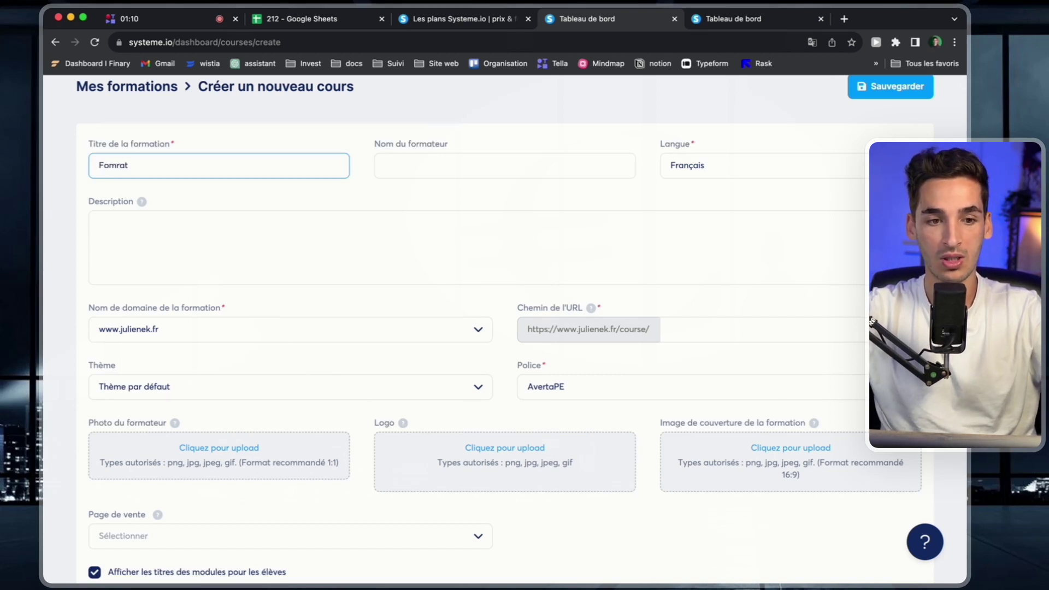
key(BackSpace)
key(BackSpace)
key(BackSpace)
key(BackSpace)
text(rmation tennis)
click(436, 170)
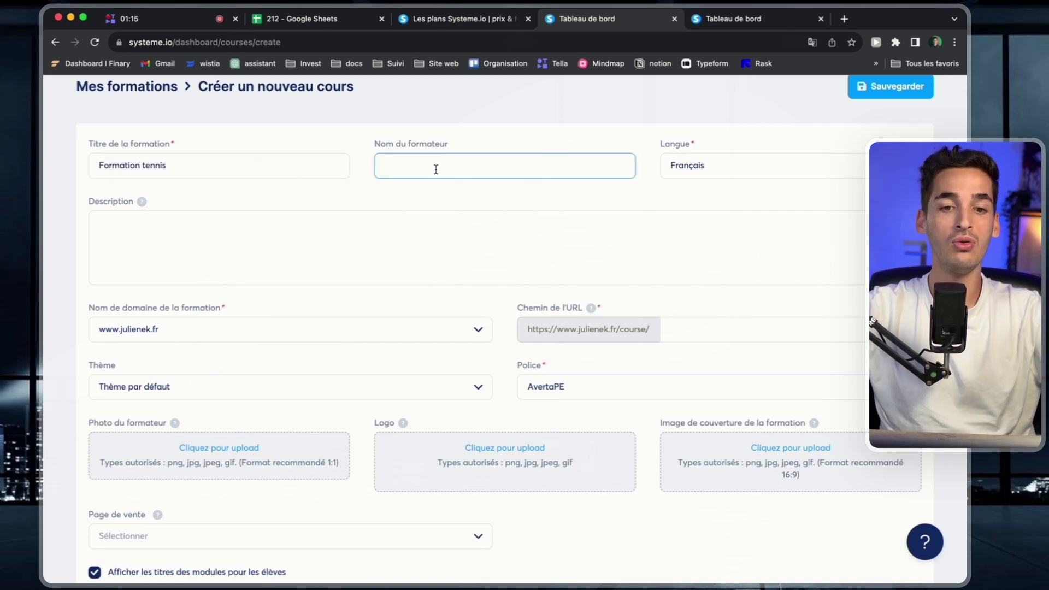
text(Julien EK)
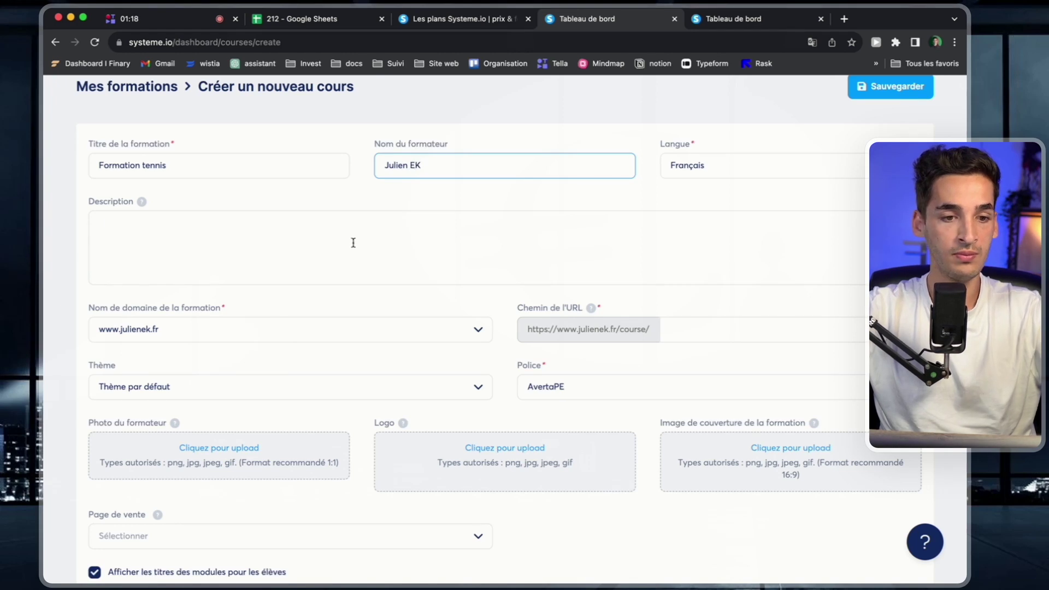
Examine the remaining course settings, including the available sales pages, without choosing one
click(353, 243)
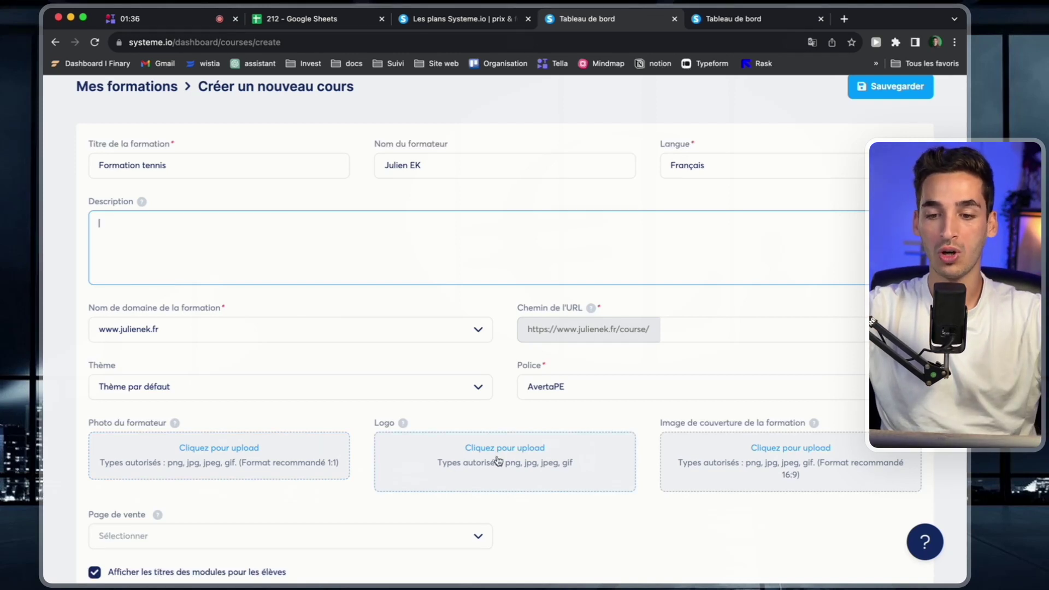
scroll(497, 453, down, 3)
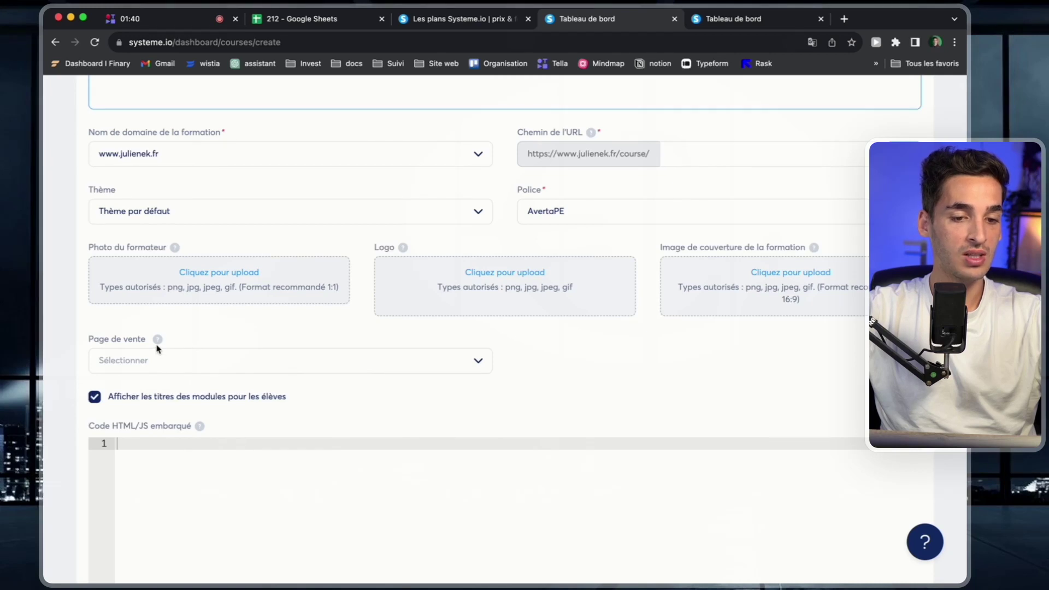
click(161, 358)
scroll(224, 462, down, 5)
scroll(225, 464, down, 1)
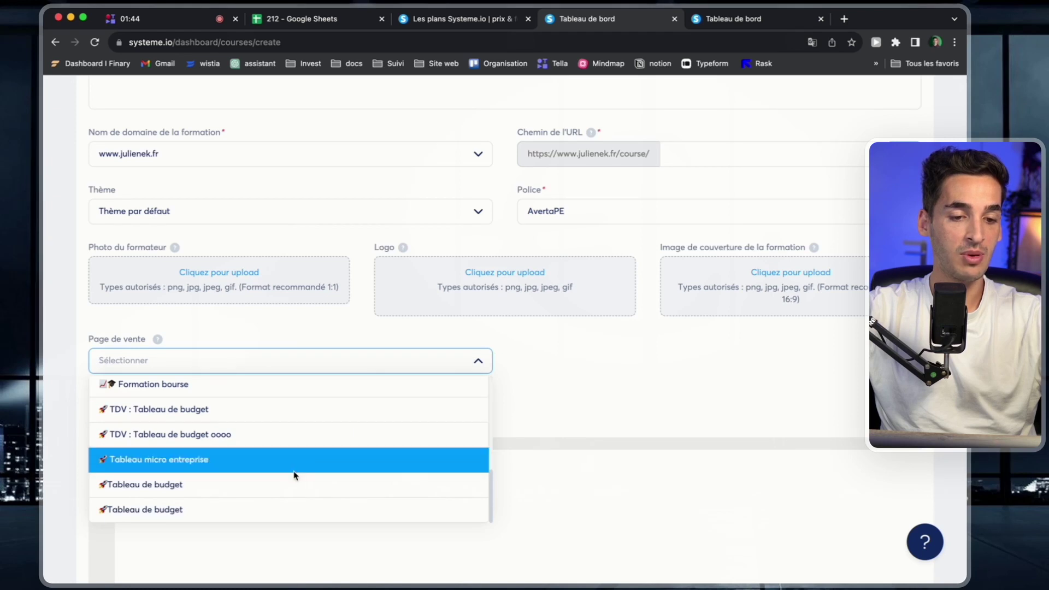
scroll(304, 454, up, 10)
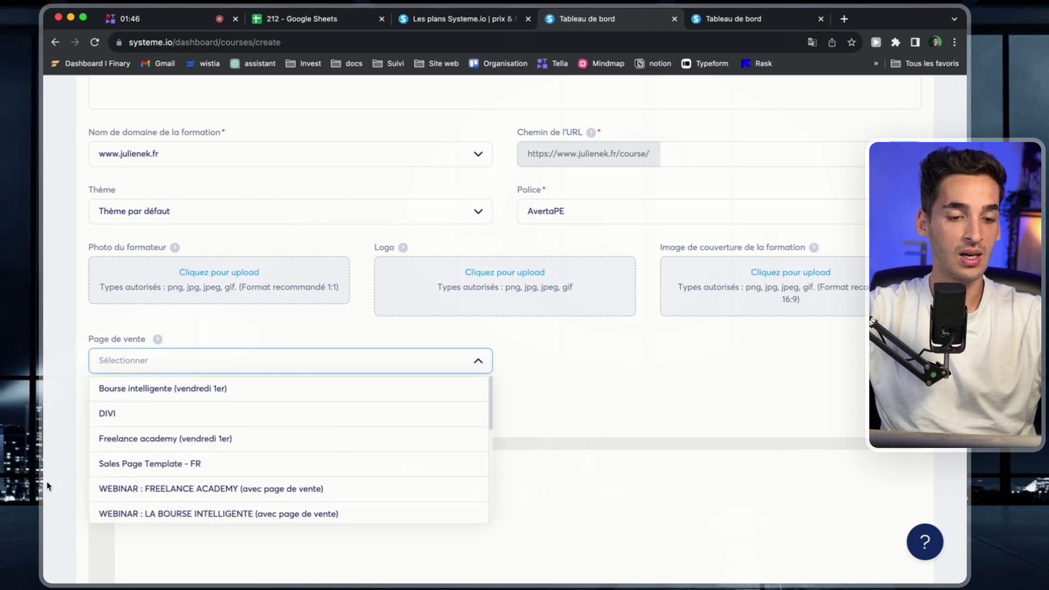
click(595, 389)
scroll(581, 373, up, 2)
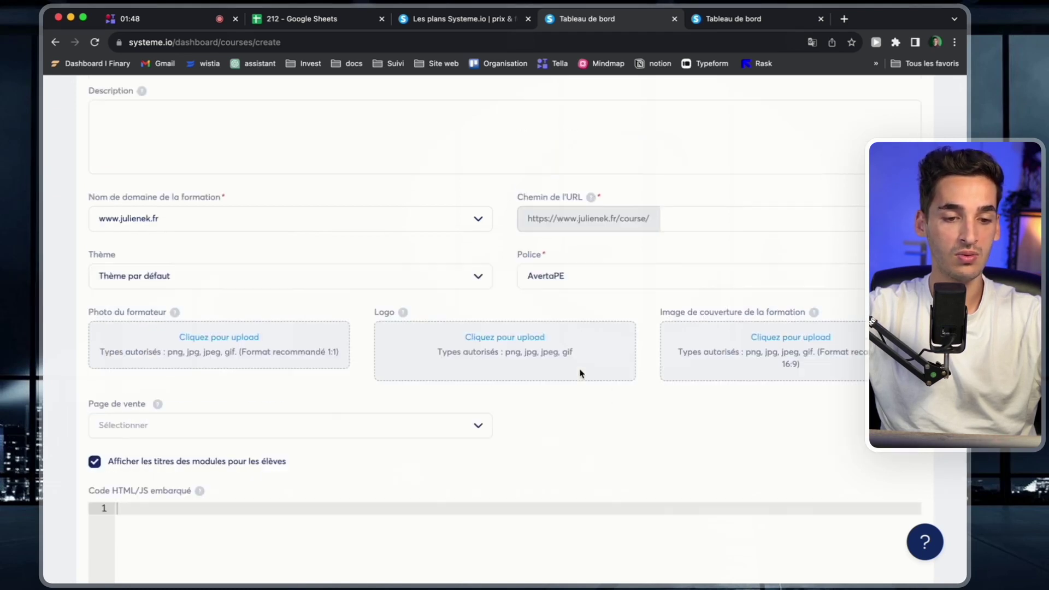
scroll(581, 373, up, 5)
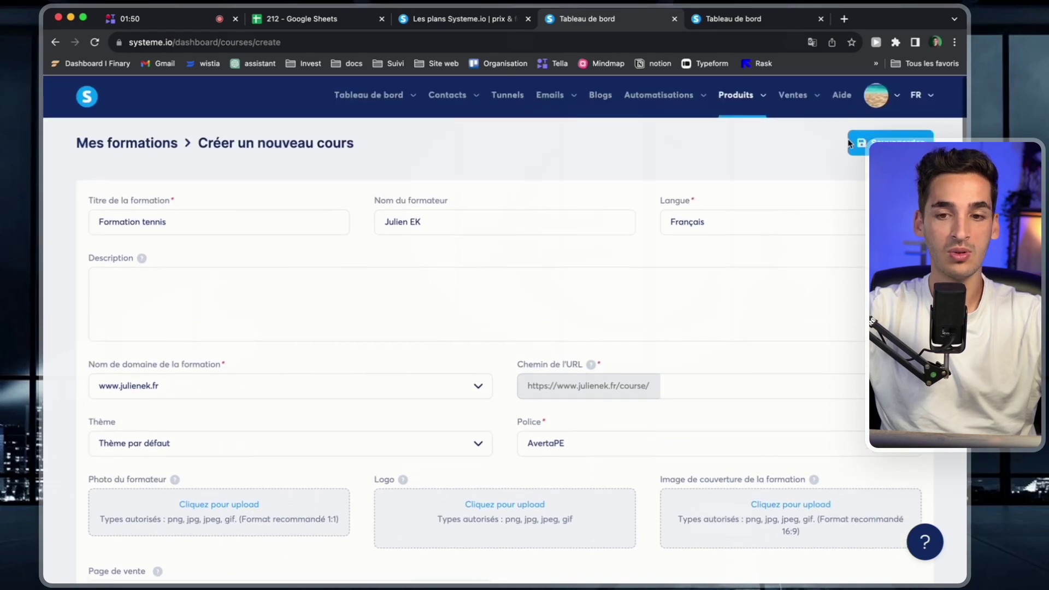
Set the course's URL path to "formation-tennis" and save the new course
click(863, 144)
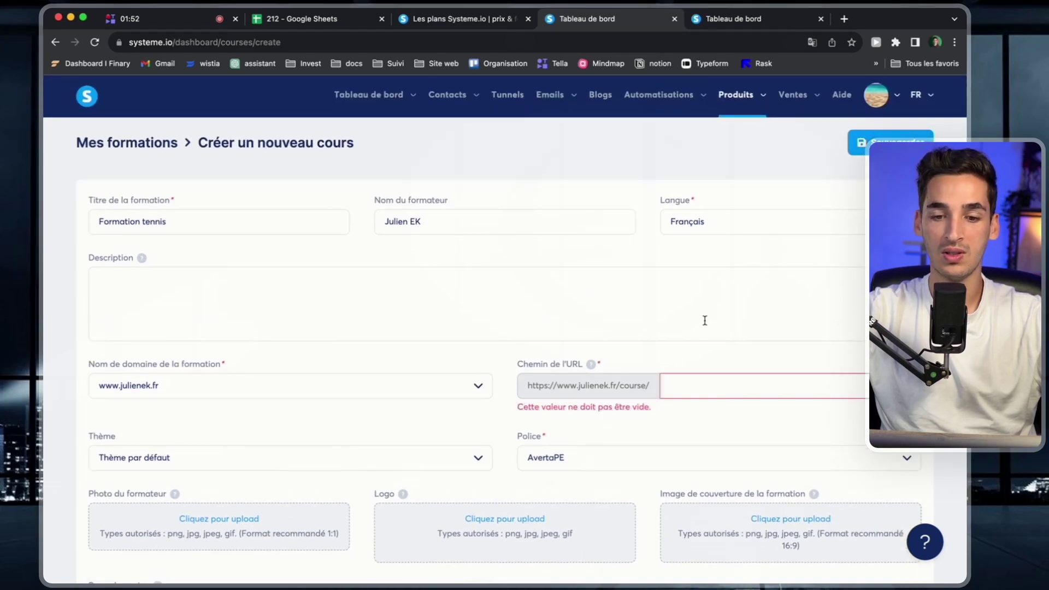
click(734, 391)
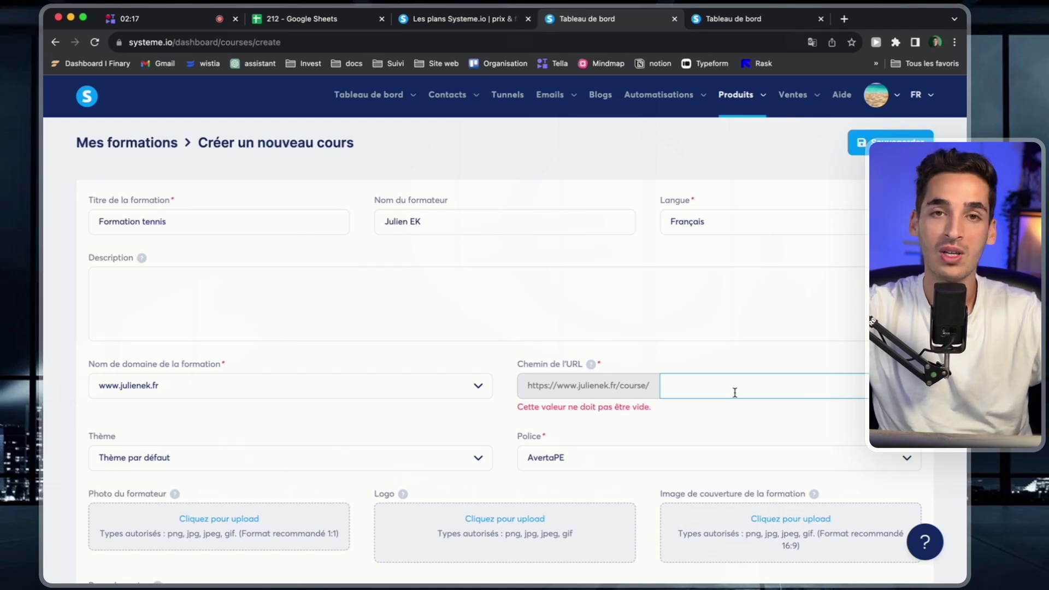
text(formati)
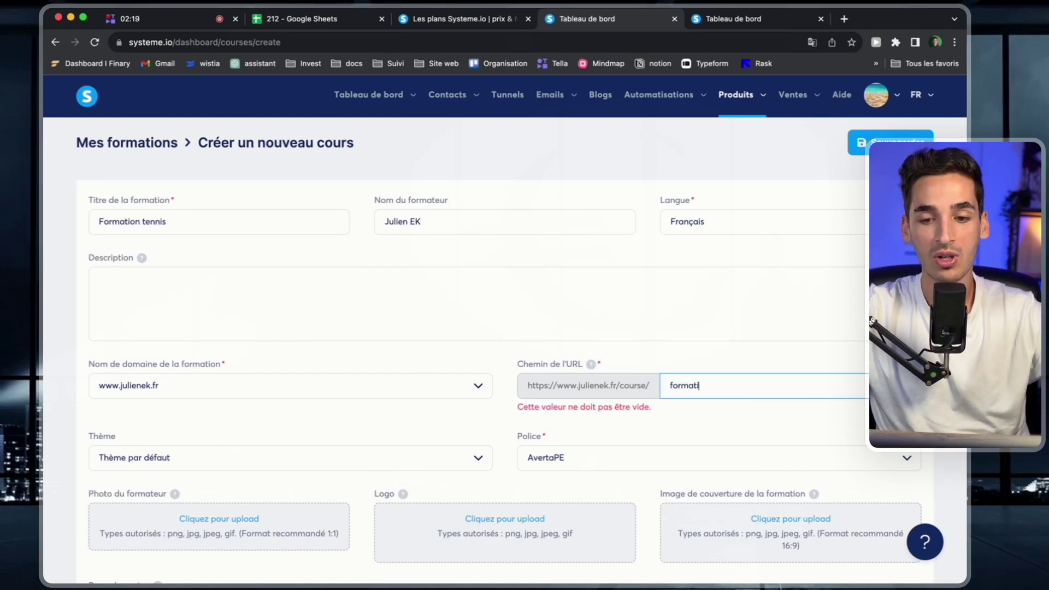
text(on-tennis)
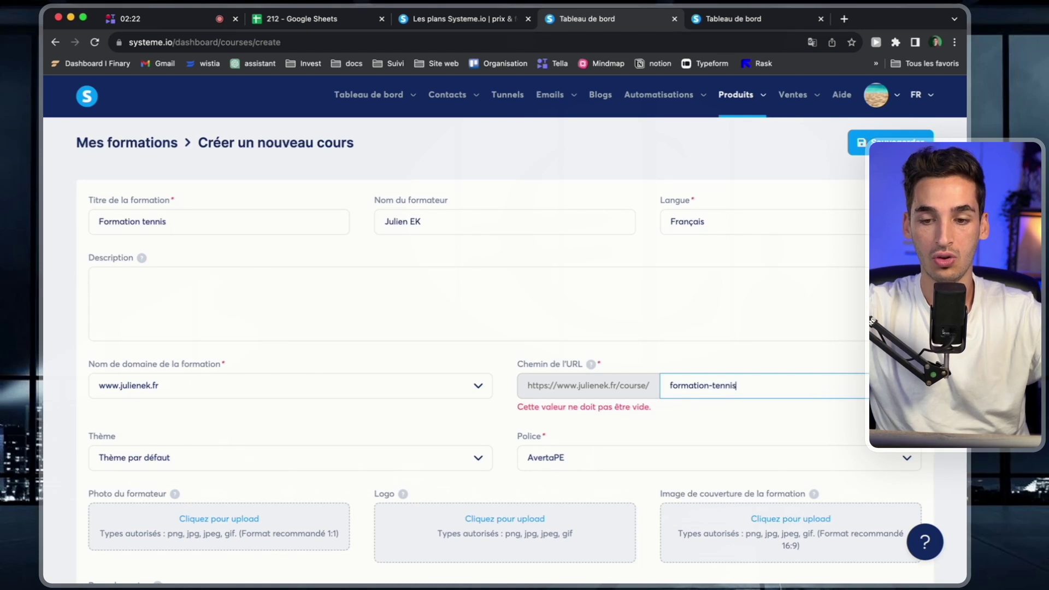
click(880, 143)
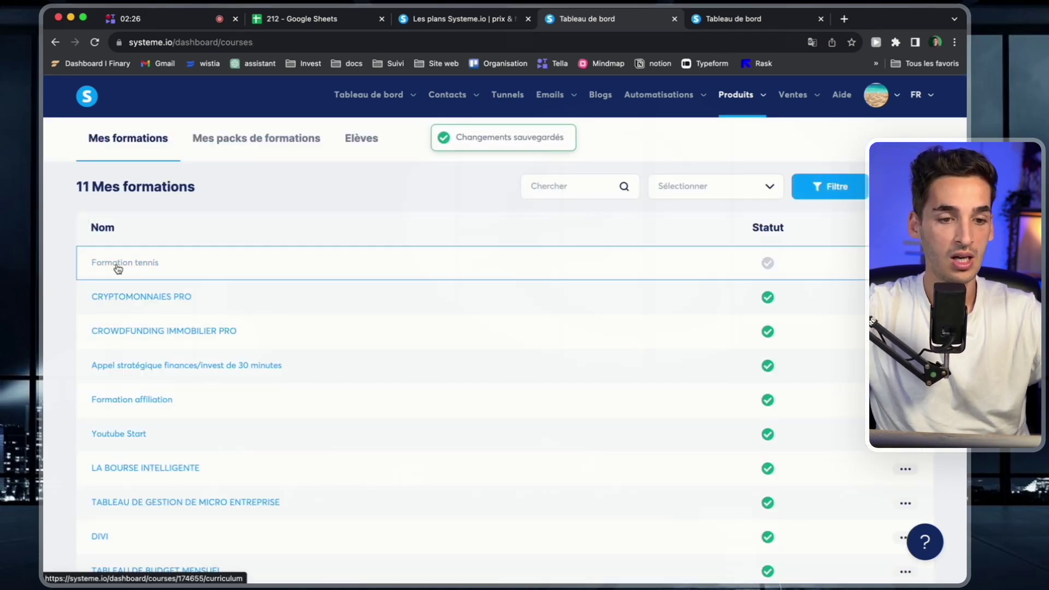
Open the Formation tennis course and create its first module, named "module 1"
click(122, 263)
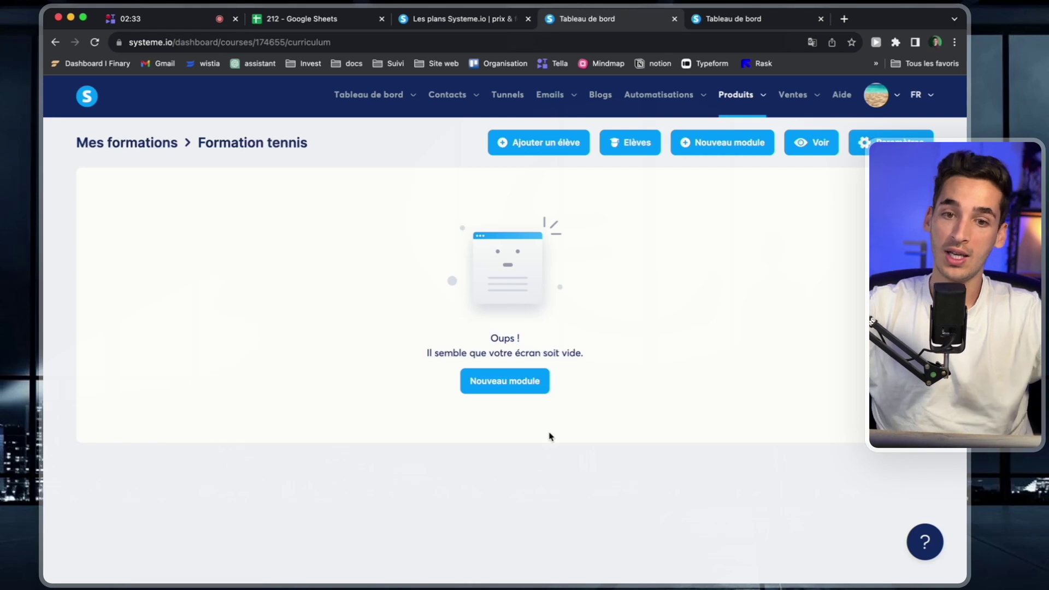
click(487, 382)
click(434, 327)
text(module 1 :)
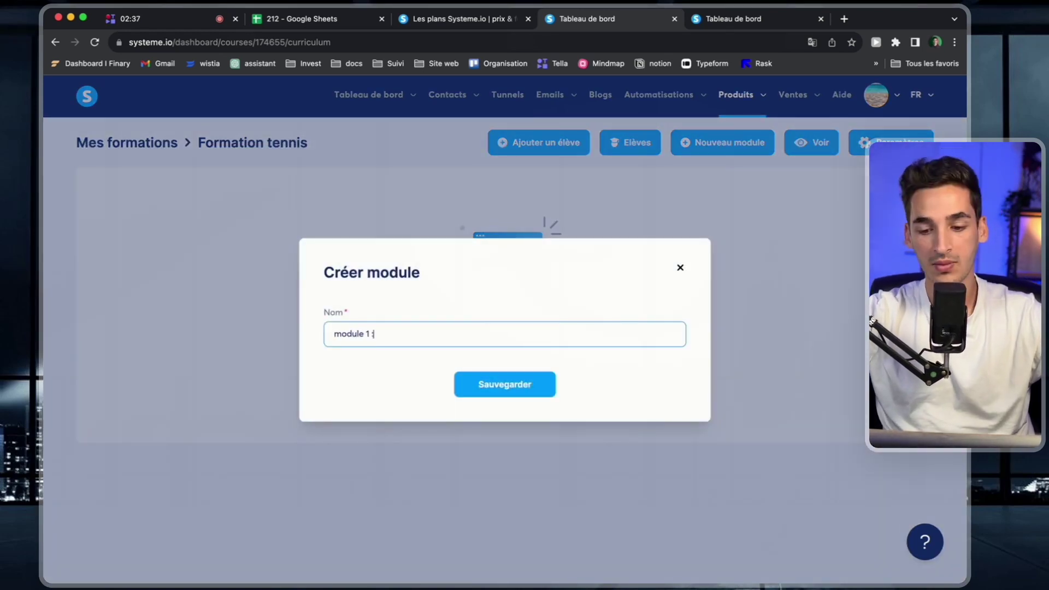
key(BackSpace)
click(505, 384)
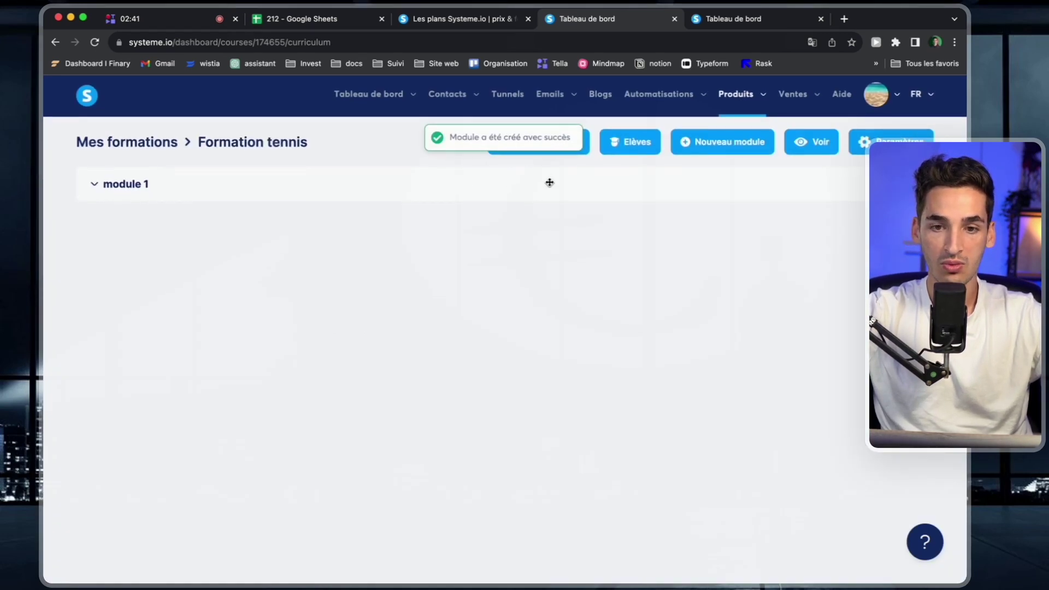
Add a second module named "module 2" to the course
click(585, 152)
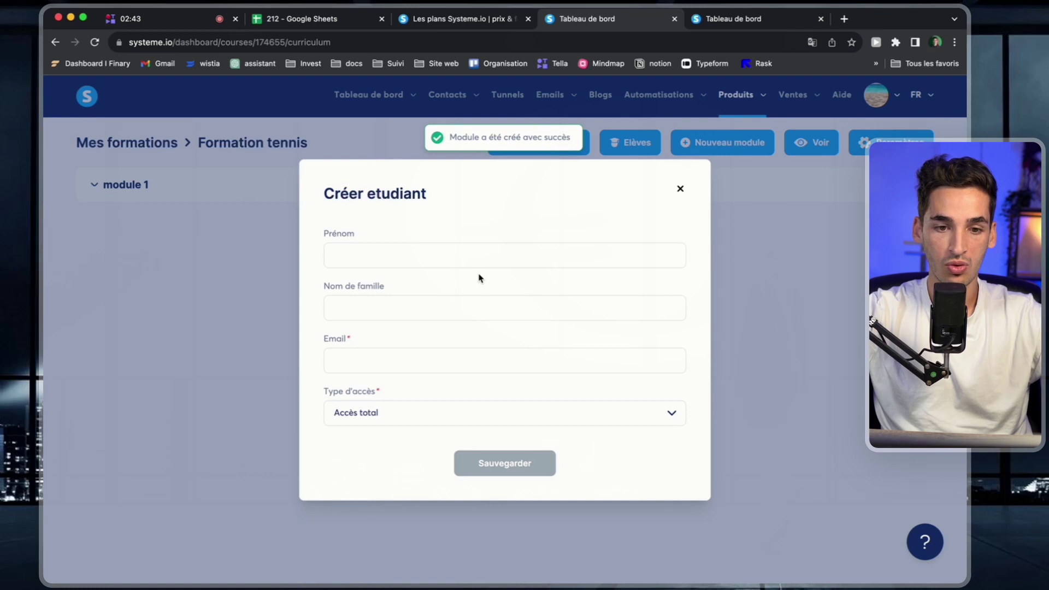
click(681, 189)
click(734, 145)
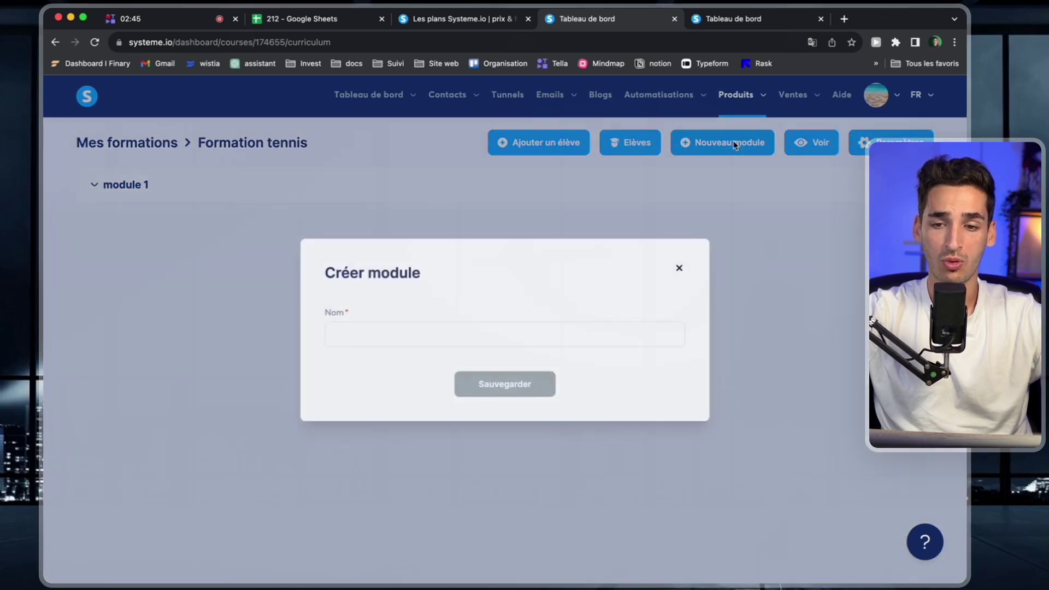
click(373, 334)
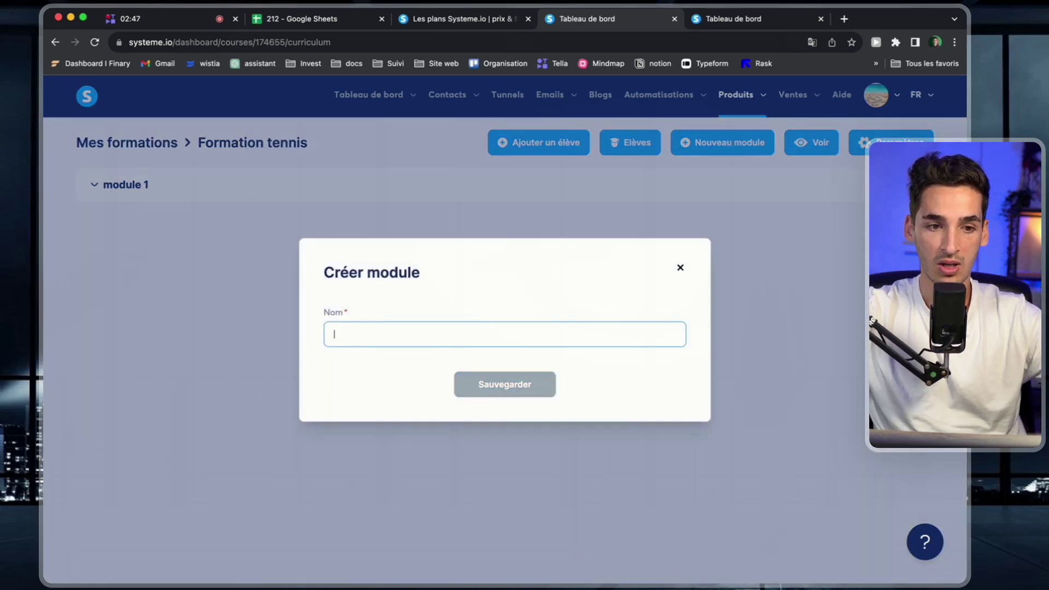
text(mod)
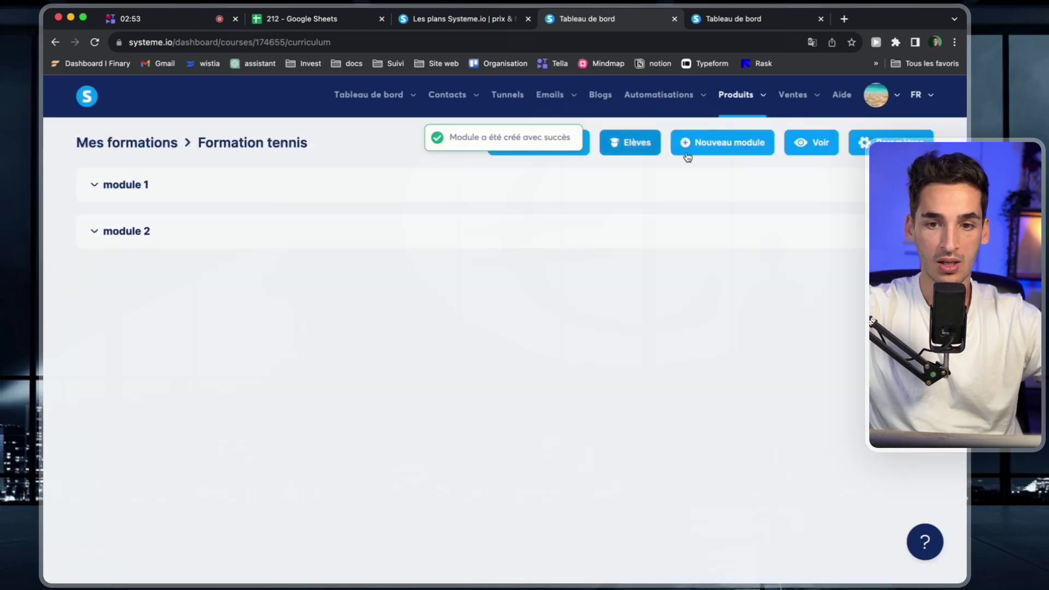
Add a third module named "module 3" to the course
click(710, 147)
click(461, 331)
text(module 3)
click(505, 384)
Start adding a chapter to module 1 and name it "vidéo 1"
click(97, 185)
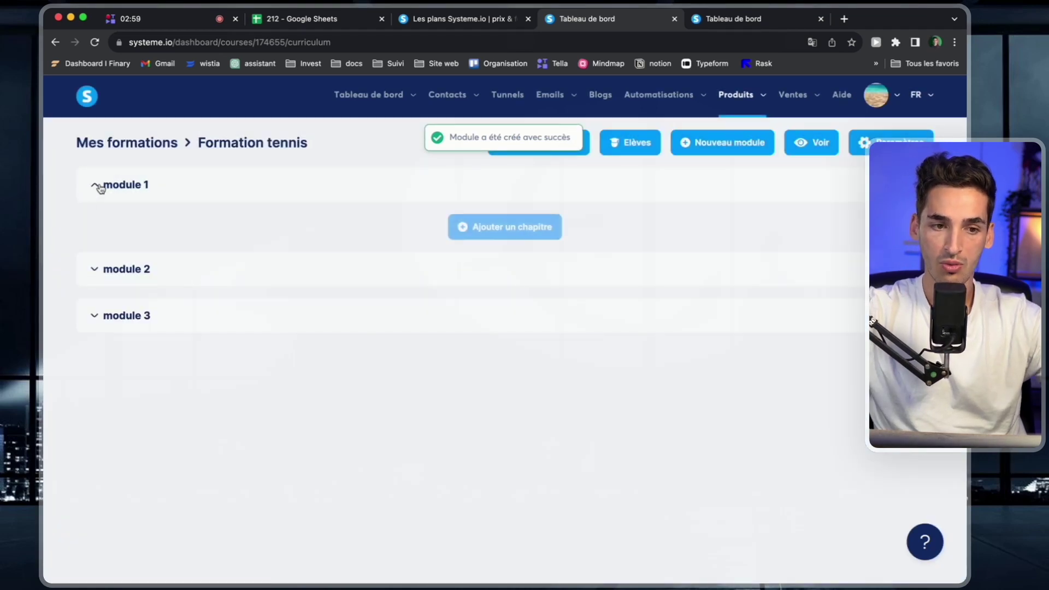
click(471, 228)
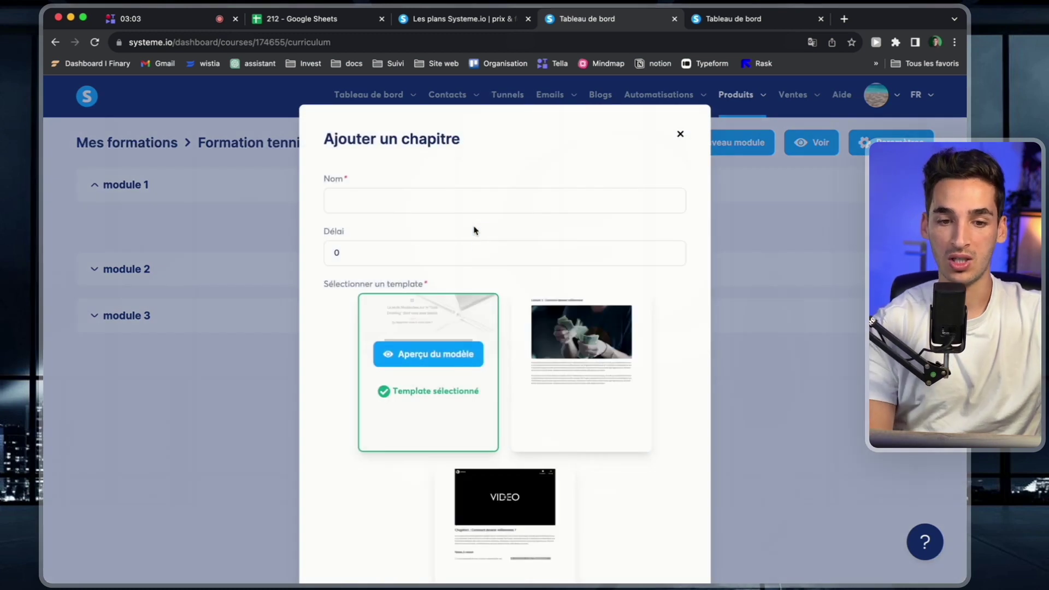
scroll(551, 445, down, 2)
scroll(551, 445, up, 2)
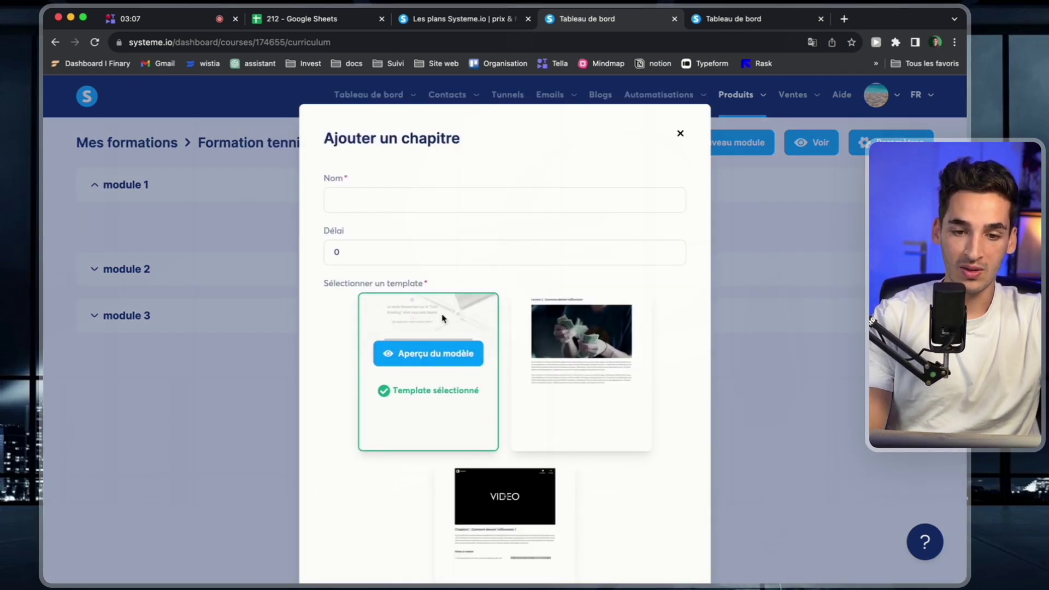
scroll(415, 358, down, 1)
scroll(465, 401, up, 1)
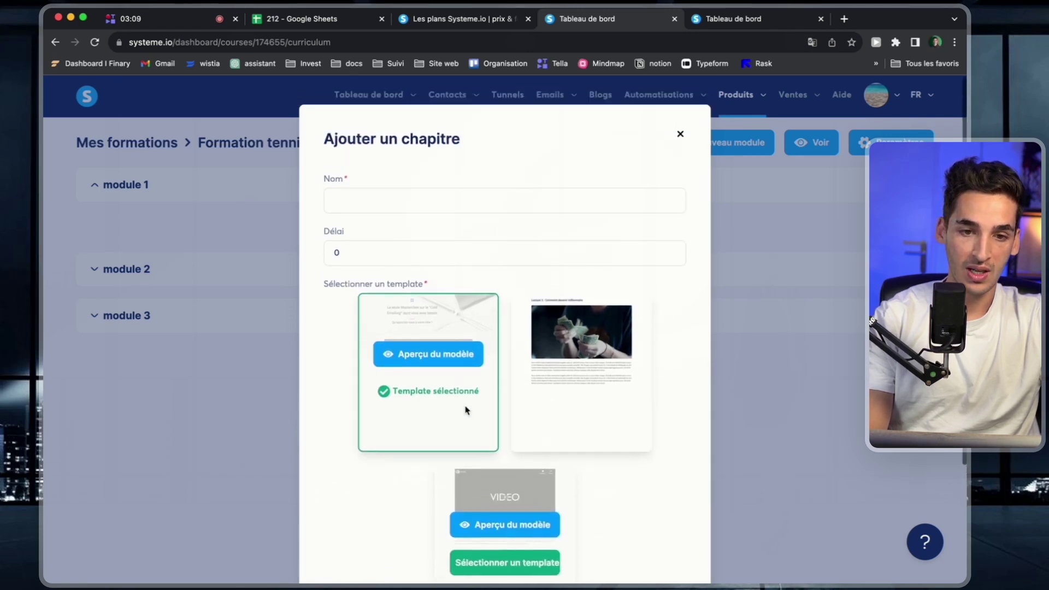
click(349, 200)
text(vidéo 1)
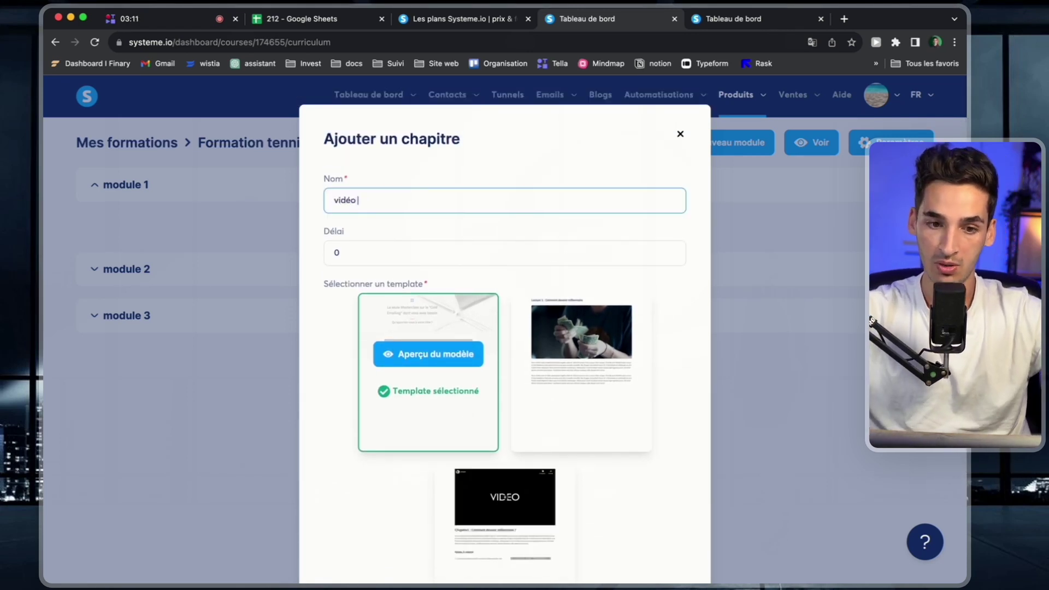
Preview the masterclass and video chapter templates, and select the video template for the chapter
click(436, 355)
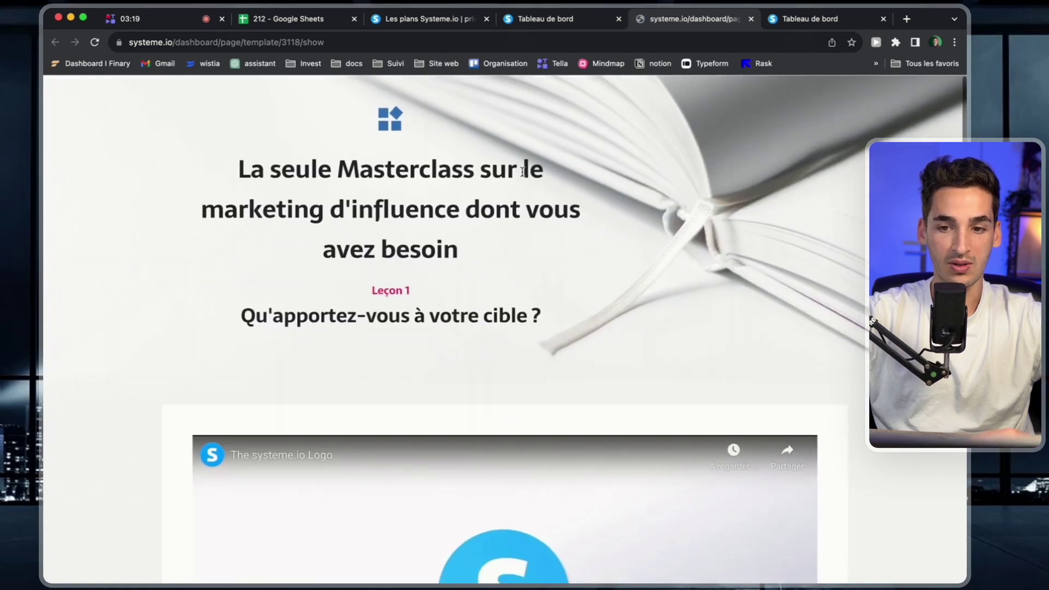
click(549, 19)
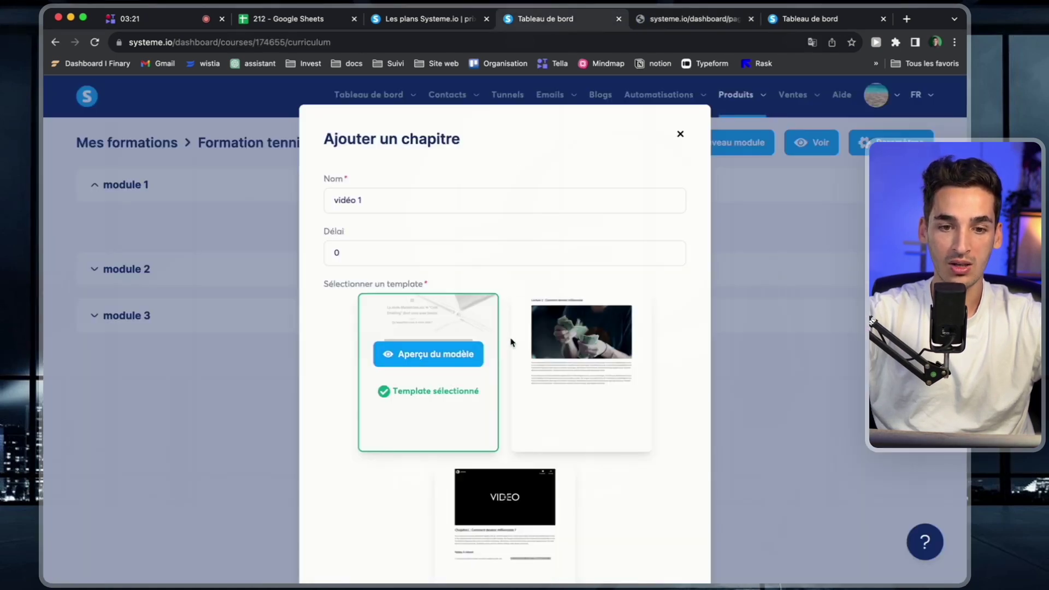
mouse_move(500, 480)
scroll(500, 481, down, 2)
click(501, 466)
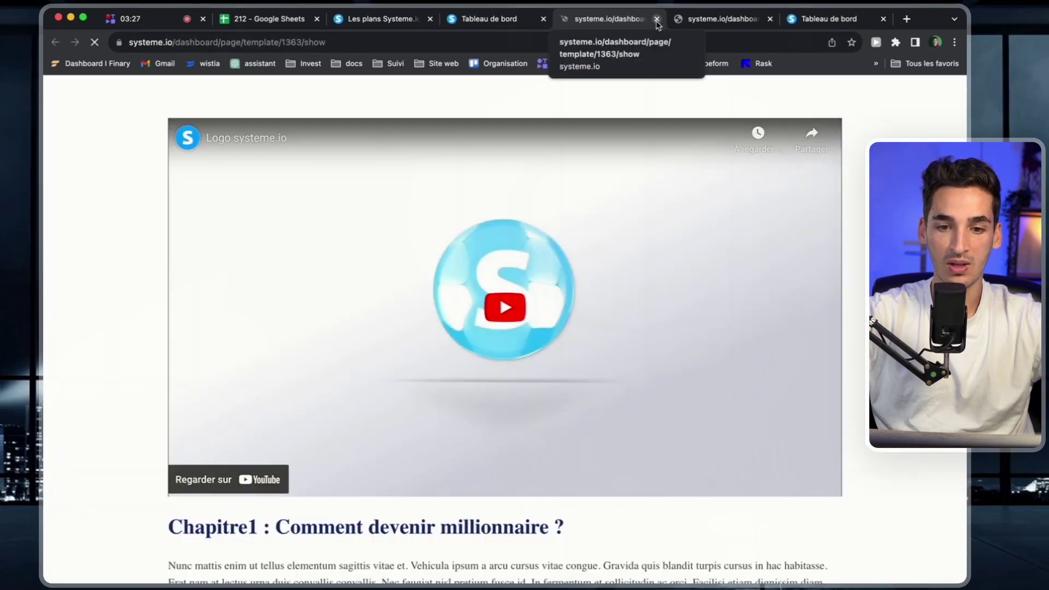
click(657, 18)
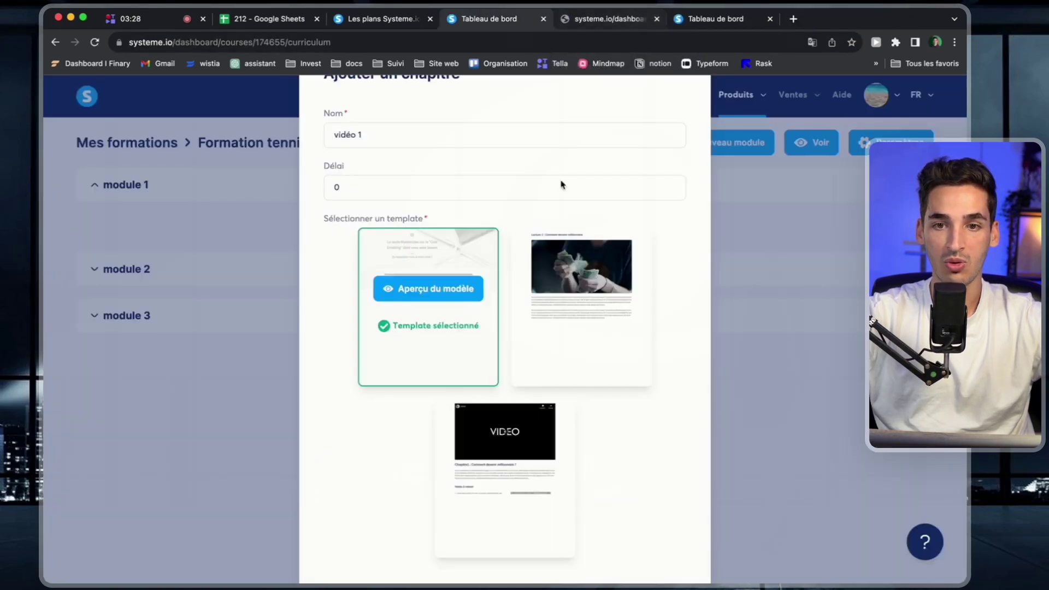
click(497, 503)
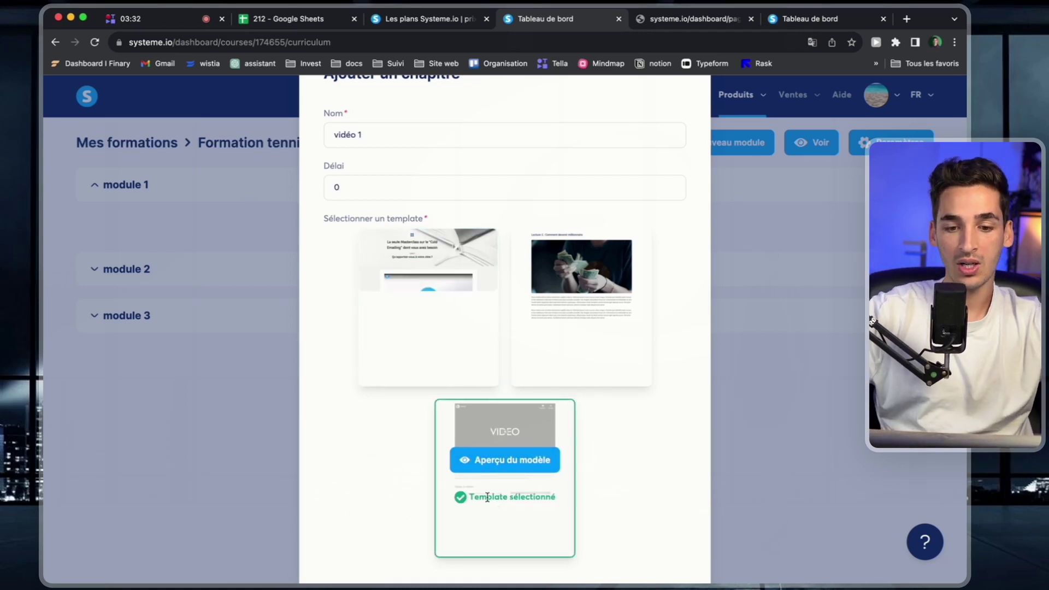
Add a chapter named "vidéo 1" to module 1 using the video template
click(260, 447)
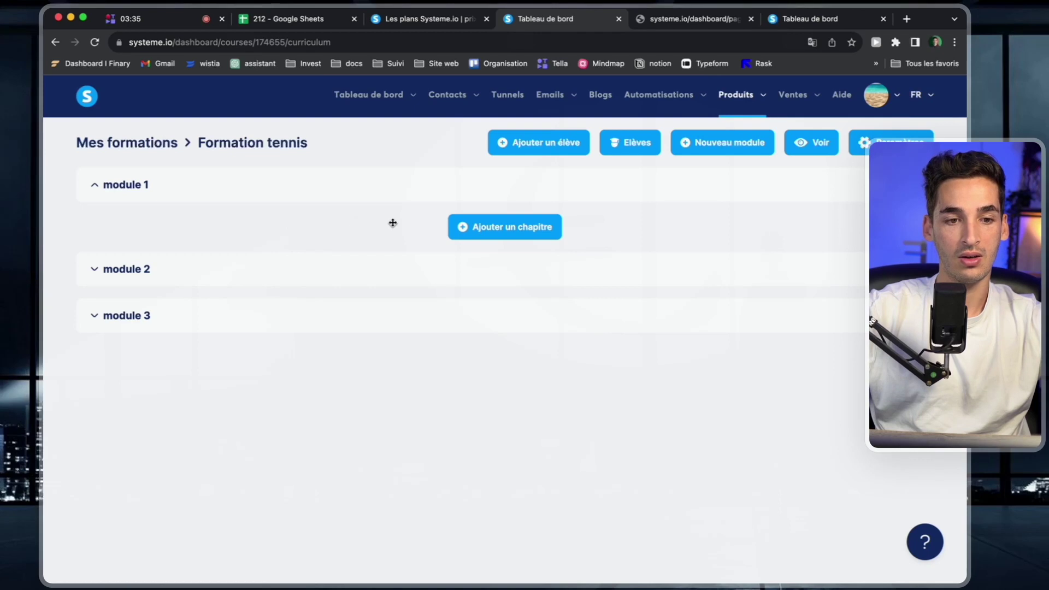
click(466, 228)
scroll(497, 481, down, 2)
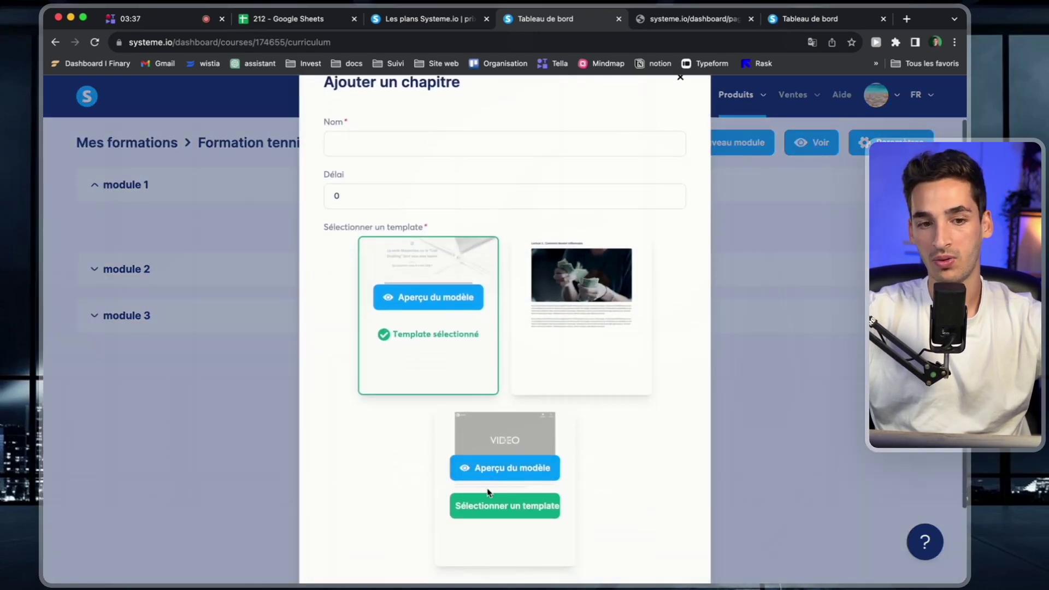
click(504, 505)
scroll(437, 256, up, 2)
click(441, 208)
text(vidéo )
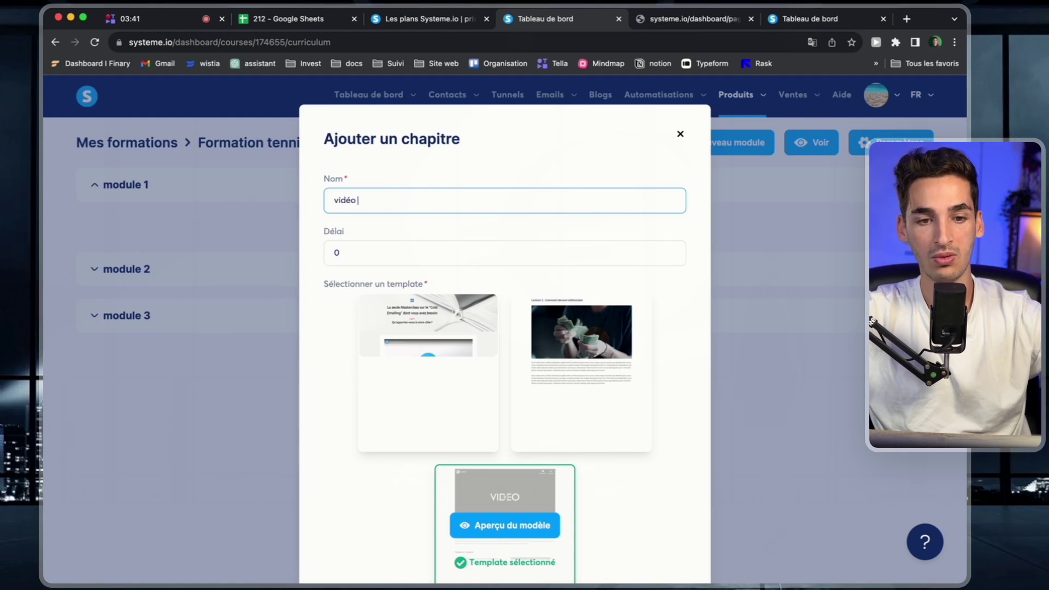
text(1)
scroll(505, 382, down, 3)
click(511, 521)
Activate the "vidéo 1" chapter in module 1
click(849, 221)
click(850, 233)
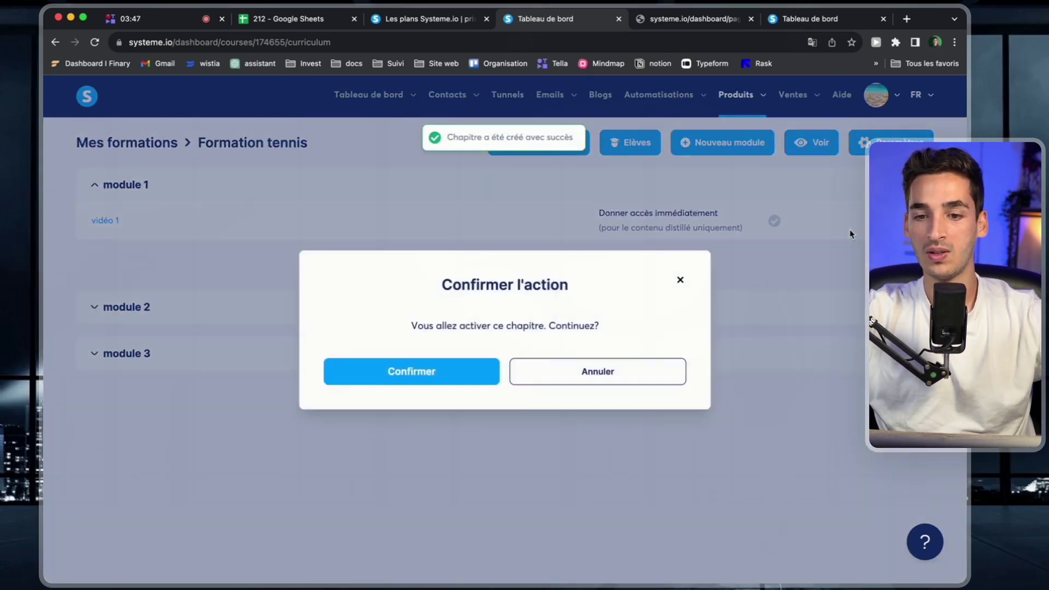
click(429, 373)
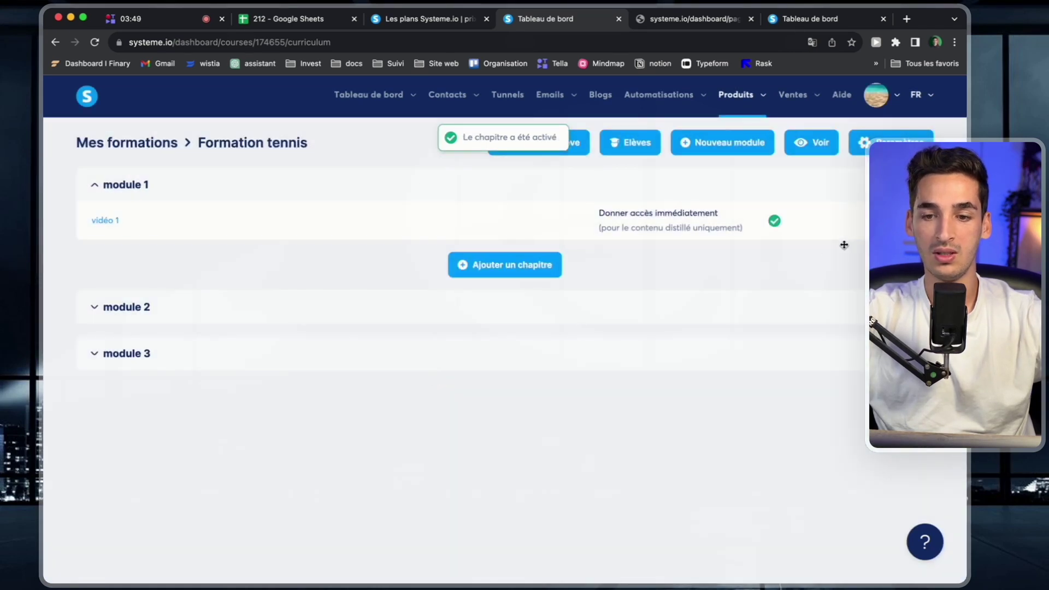
View the "vidéo 1" chapter as a student and look through the whole lesson page
click(850, 221)
click(787, 273)
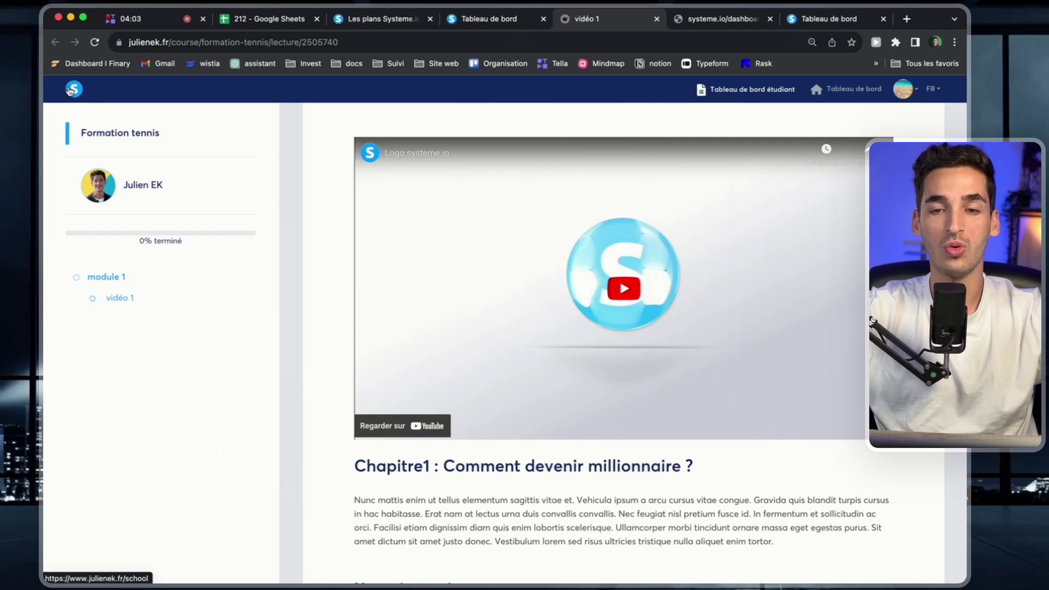
scroll(417, 370, down, 7)
scroll(418, 370, down, 3)
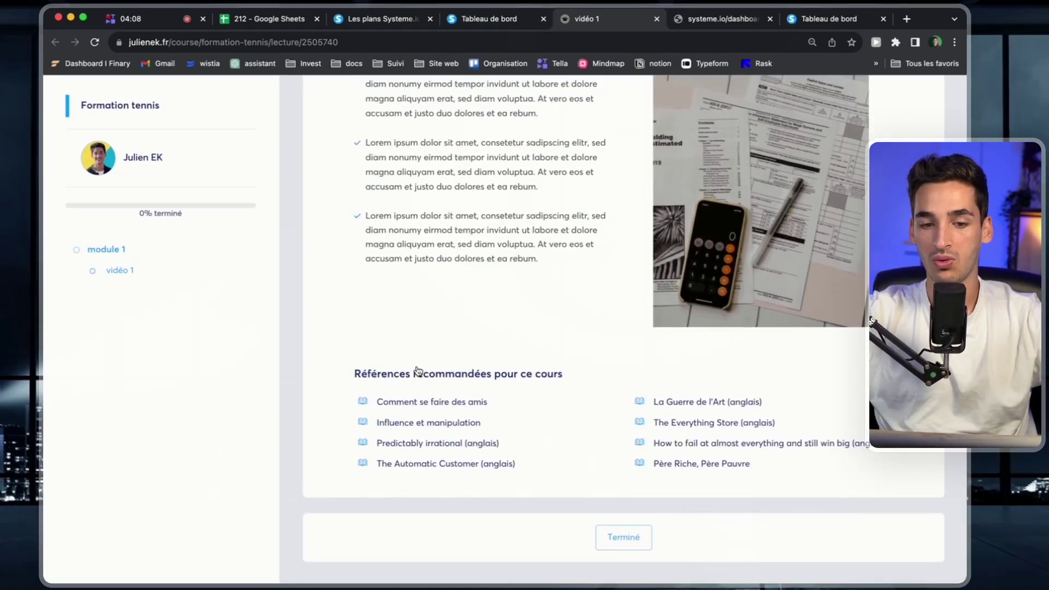
scroll(418, 370, up, 10)
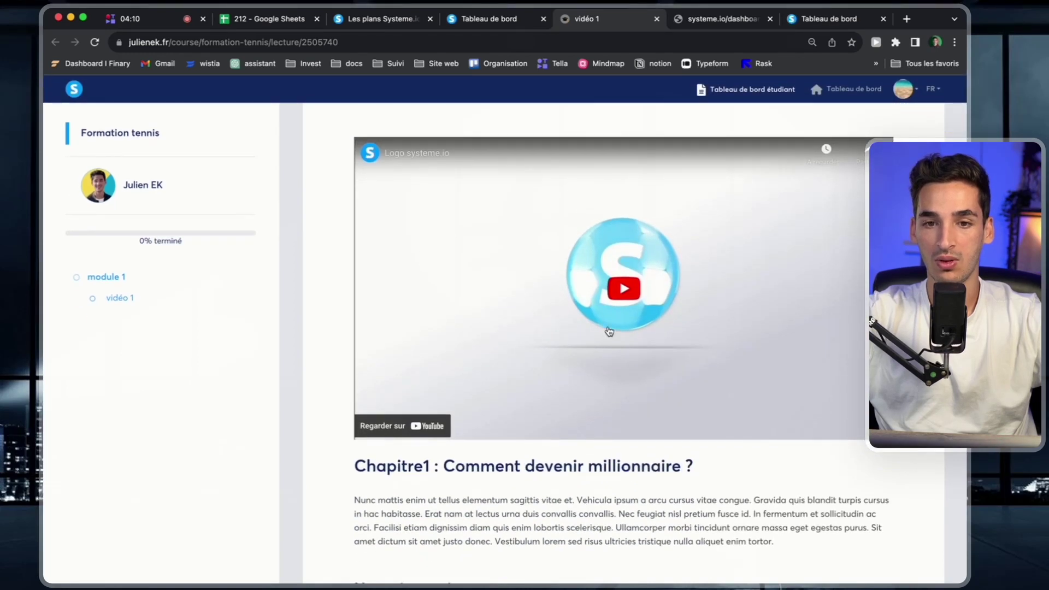
Edit the "vidéo 1" chapter page and delete the empty row and the paragraph of placeholder text below the video
click(473, 20)
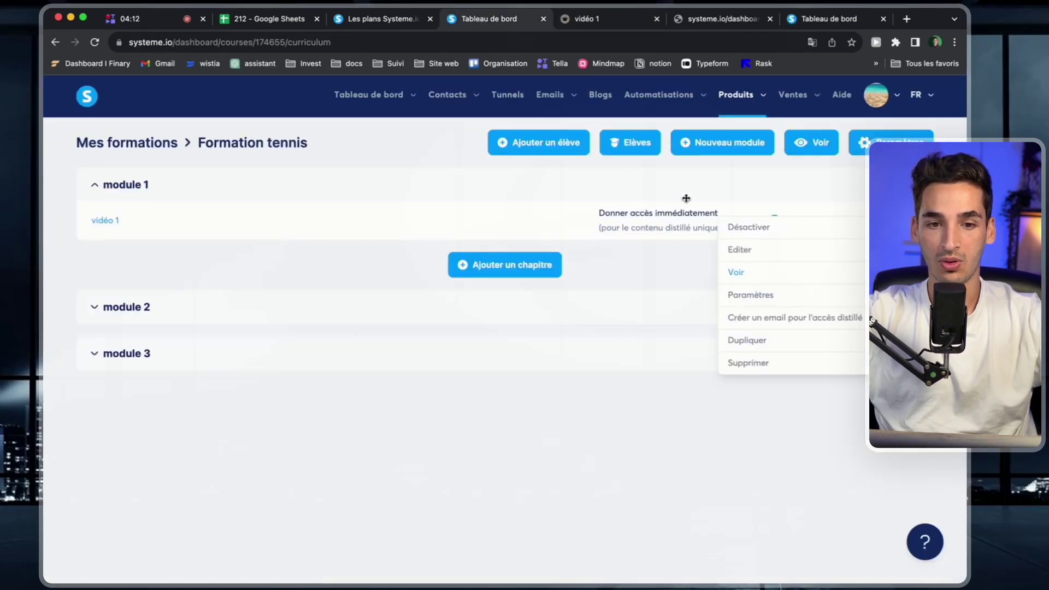
click(795, 224)
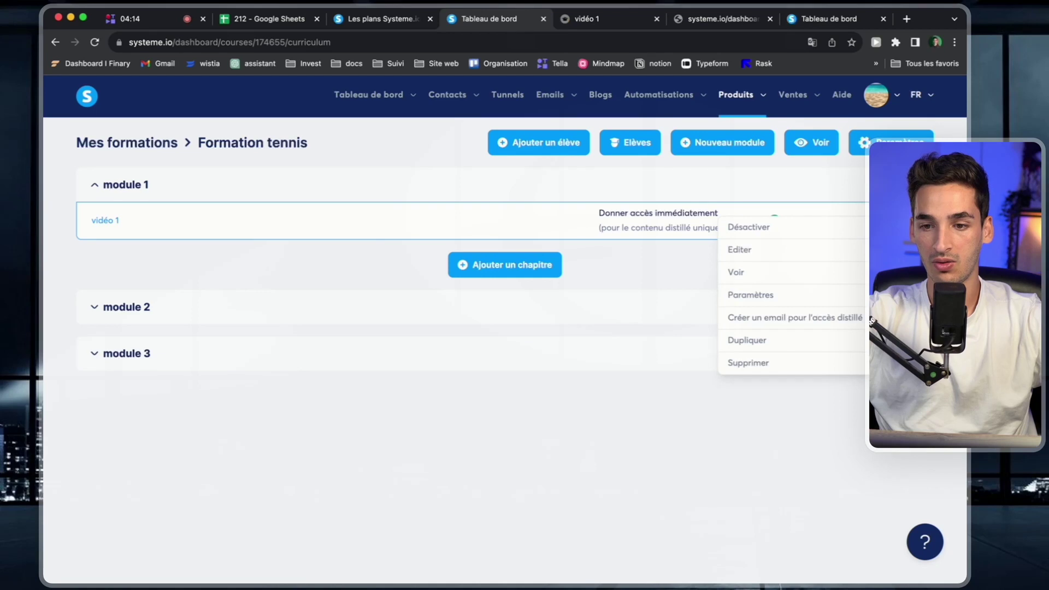
click(802, 257)
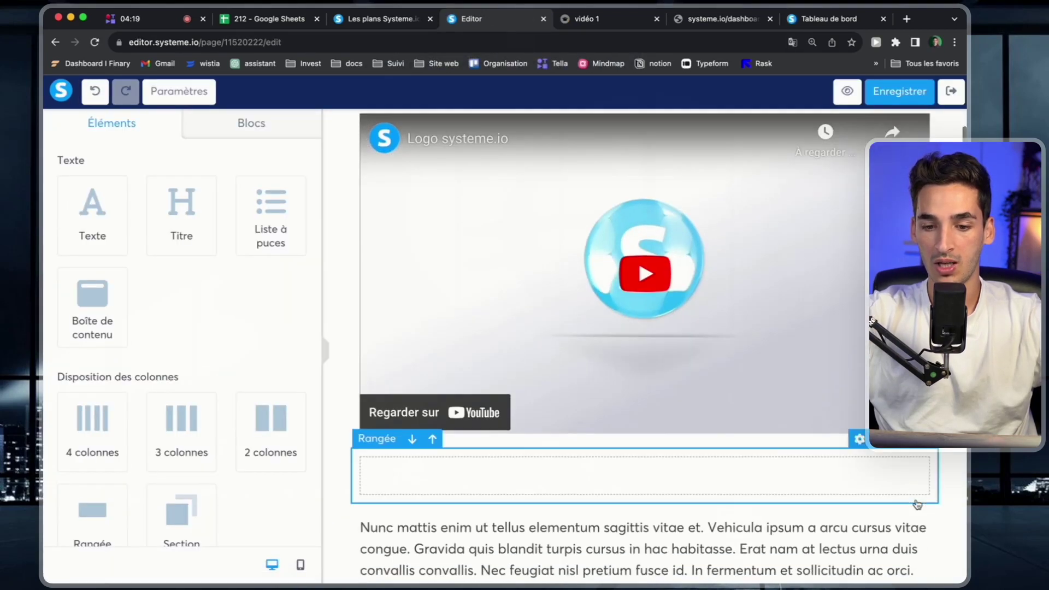
click(919, 437)
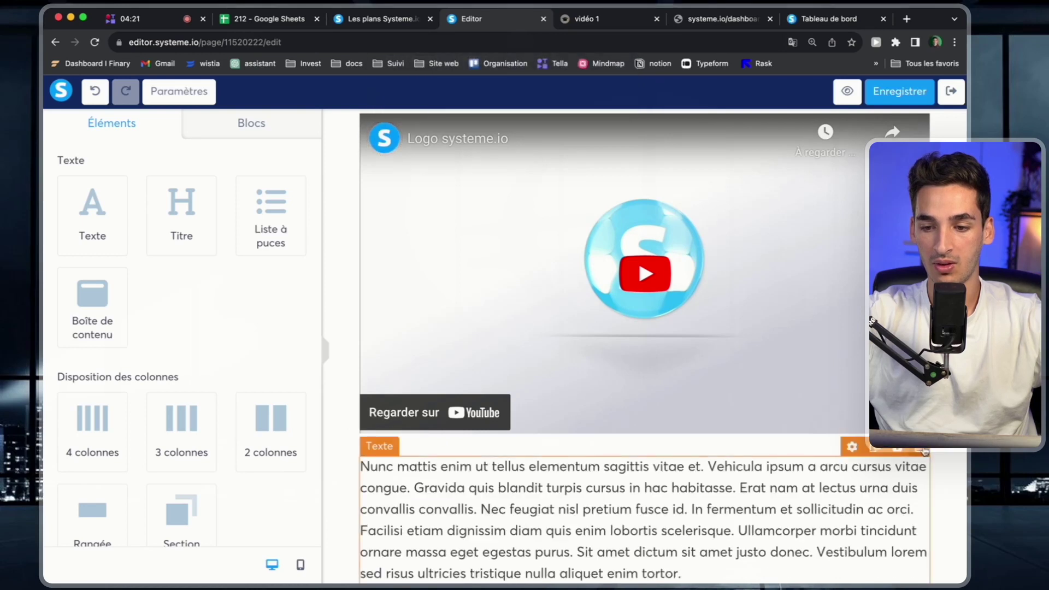
click(923, 449)
Insert a title element above the video and delete the empty row left below it
drag(169, 219, 597, 118)
scroll(710, 356, down, 5)
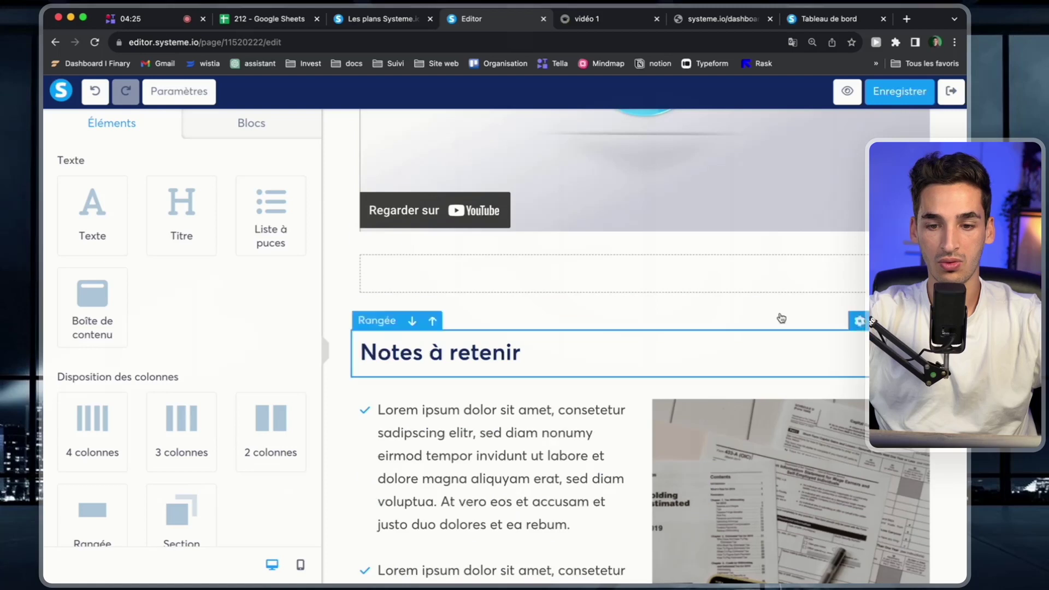
click(928, 237)
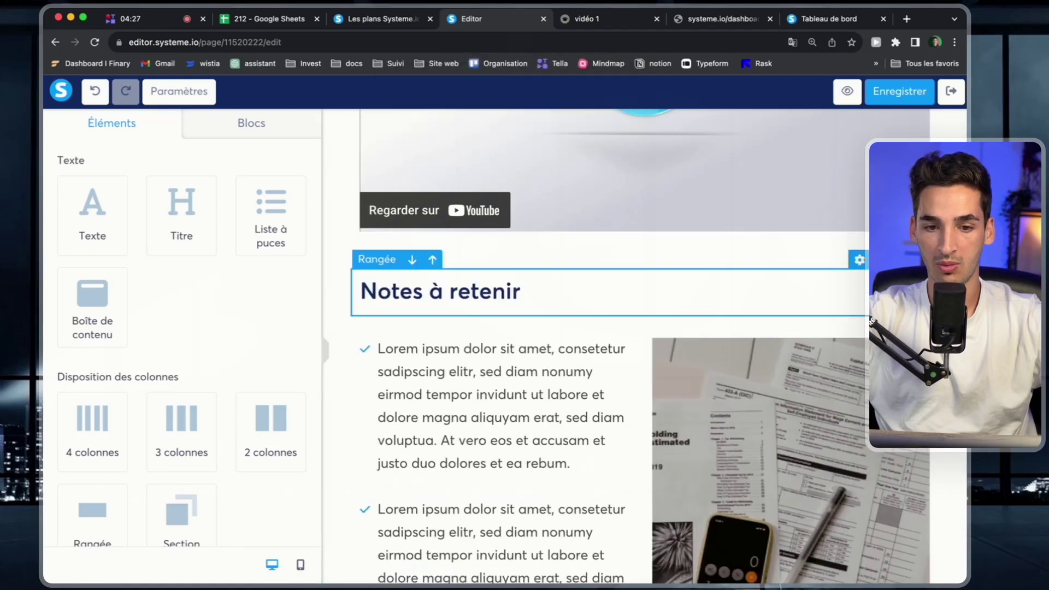
Delete the "Notes à retenir" heading and the row with the bullet list and image below it
scroll(405, 363, down, 6)
scroll(405, 364, up, 5)
scroll(405, 361, down, 1)
scroll(645, 348, up, 1)
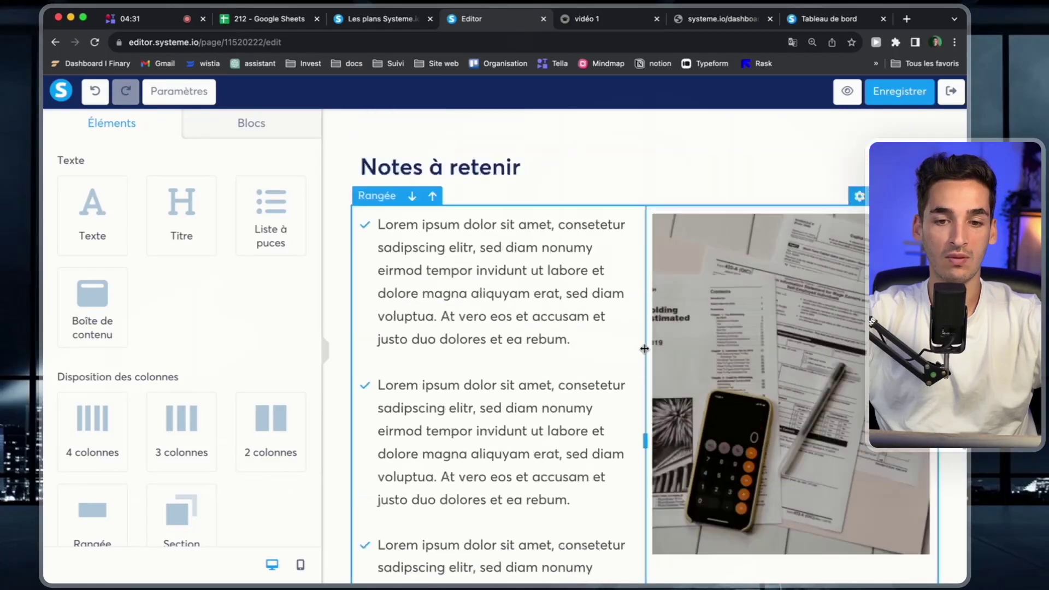
scroll(645, 348, up, 7)
scroll(787, 459, down, 3)
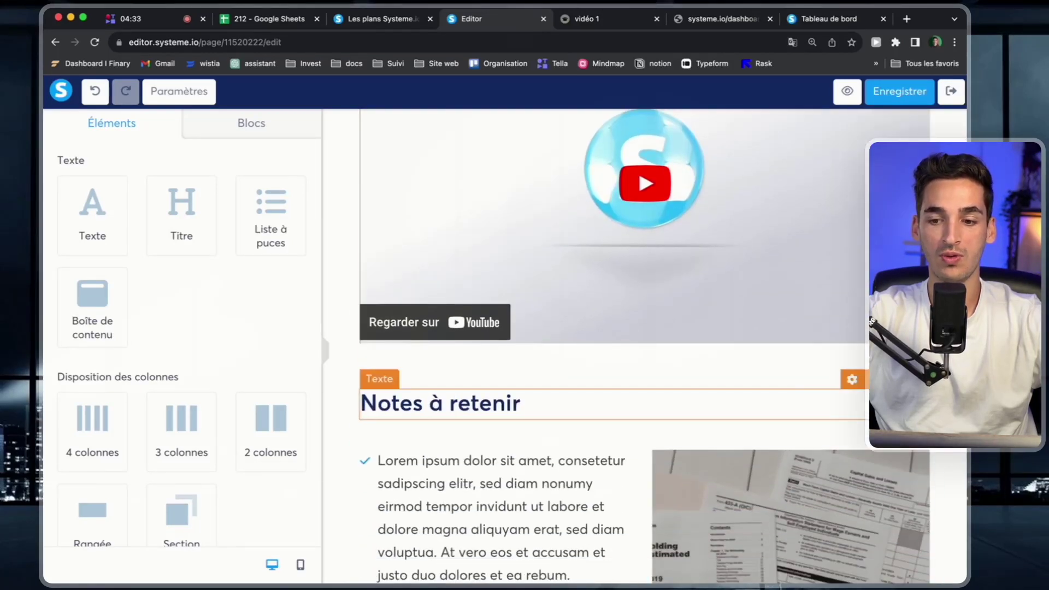
click(920, 376)
key(Return)
click(920, 376)
key(Return)
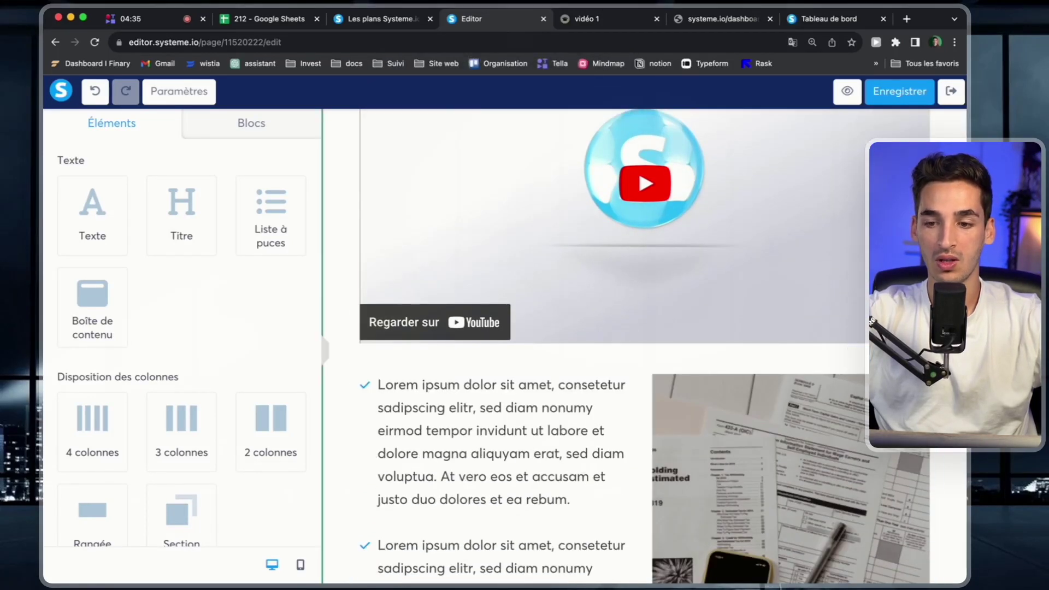
click(920, 358)
key(Return)
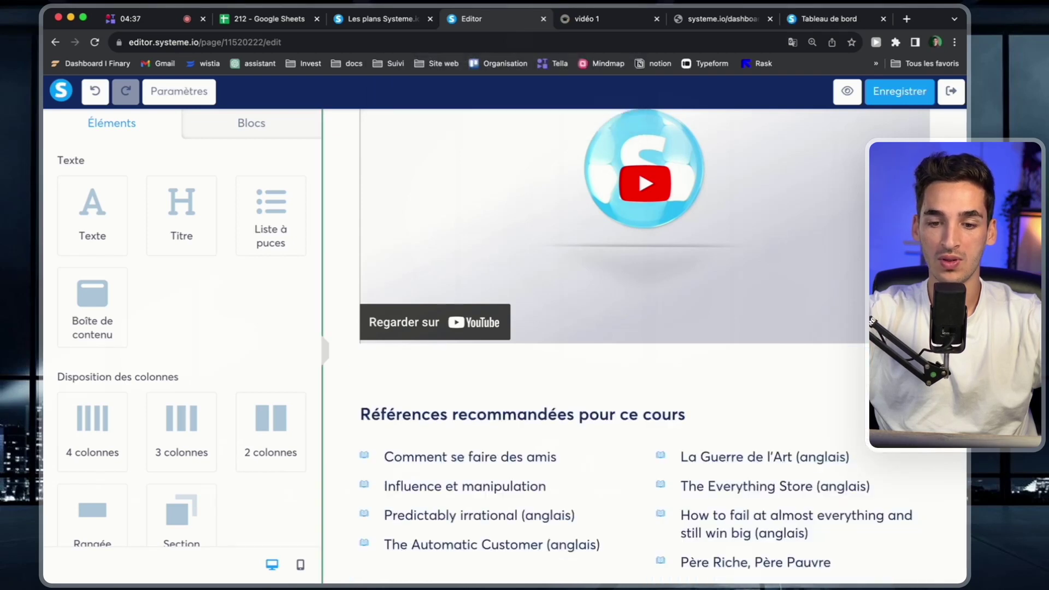
Delete the "Références recommandées pour ce cours" heading and the two-column reference list
click(919, 395)
key(Return)
click(920, 387)
key(Return)
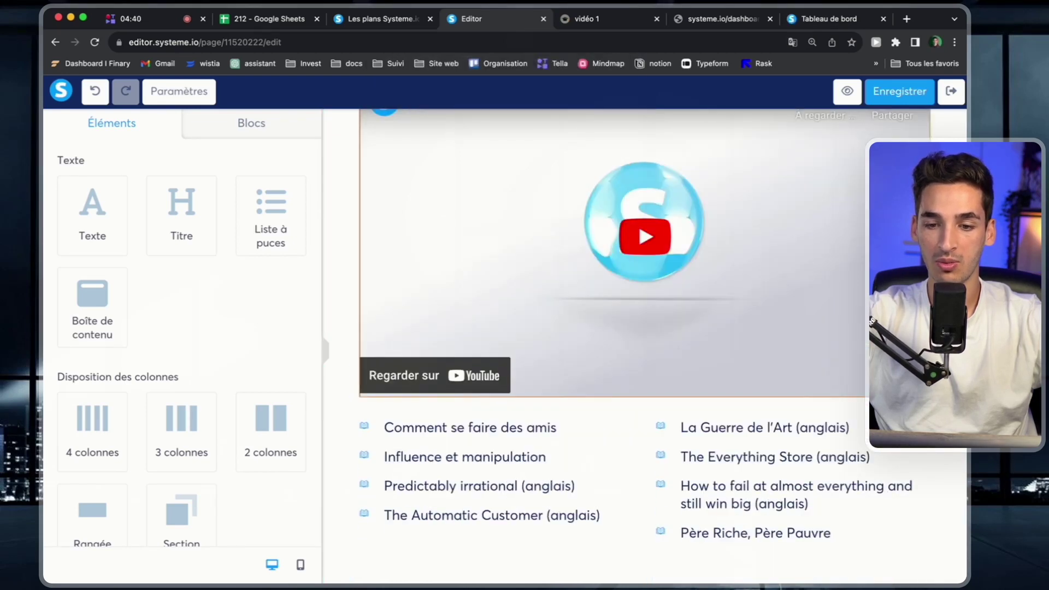
Set the section's top padding to 0 and reduce its bottom and side padding
scroll(919, 382, up, 3)
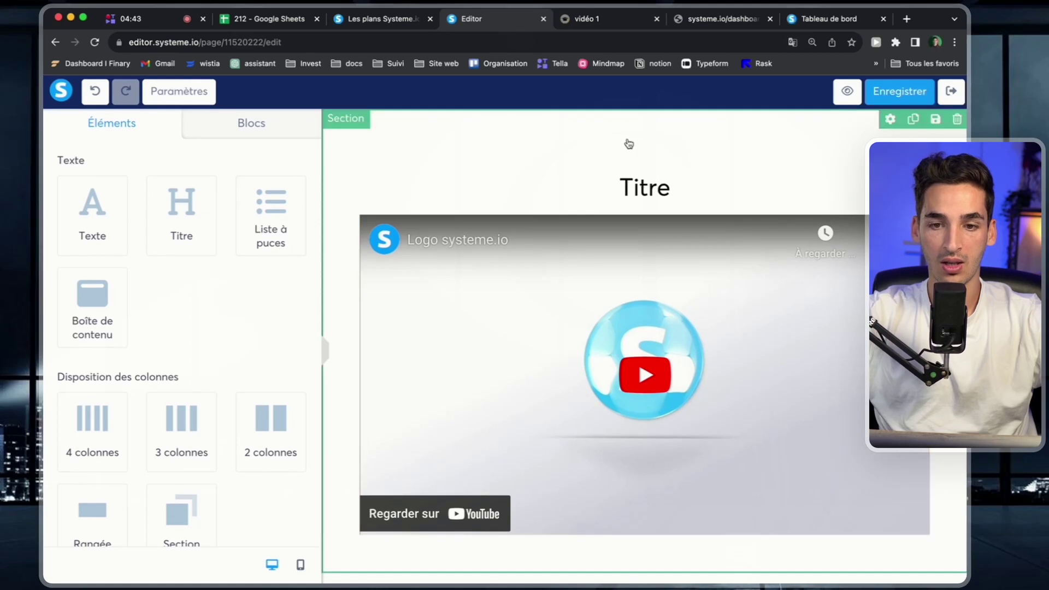
click(641, 138)
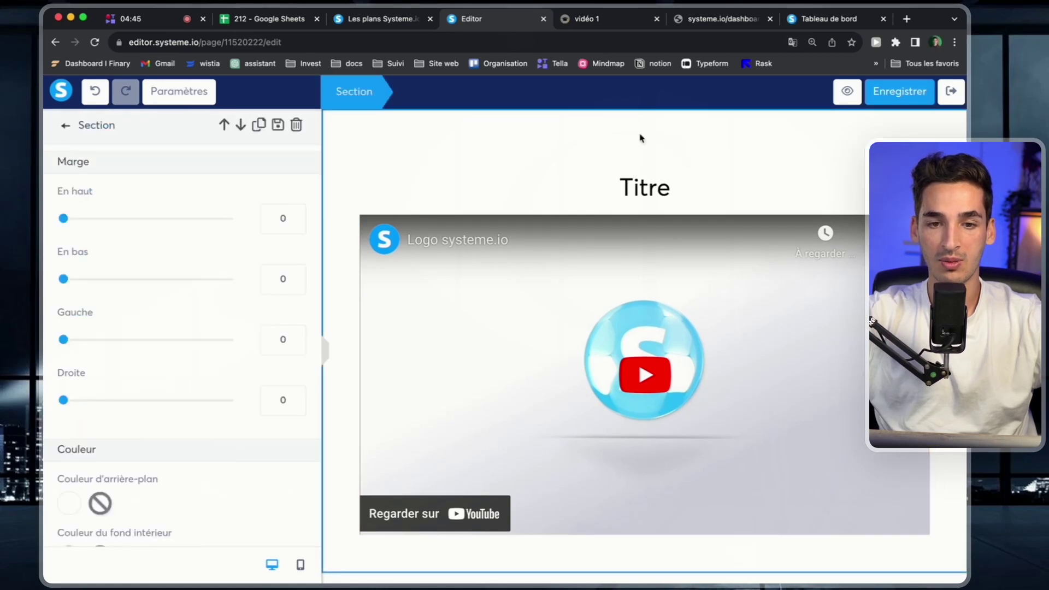
scroll(230, 322, down, 10)
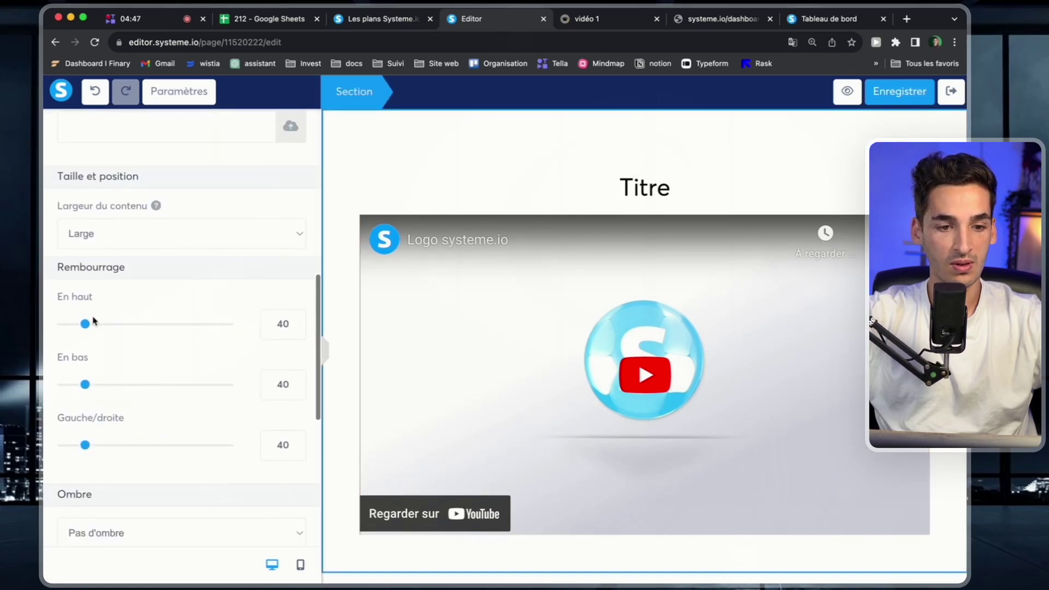
drag(84, 324, 46, 316)
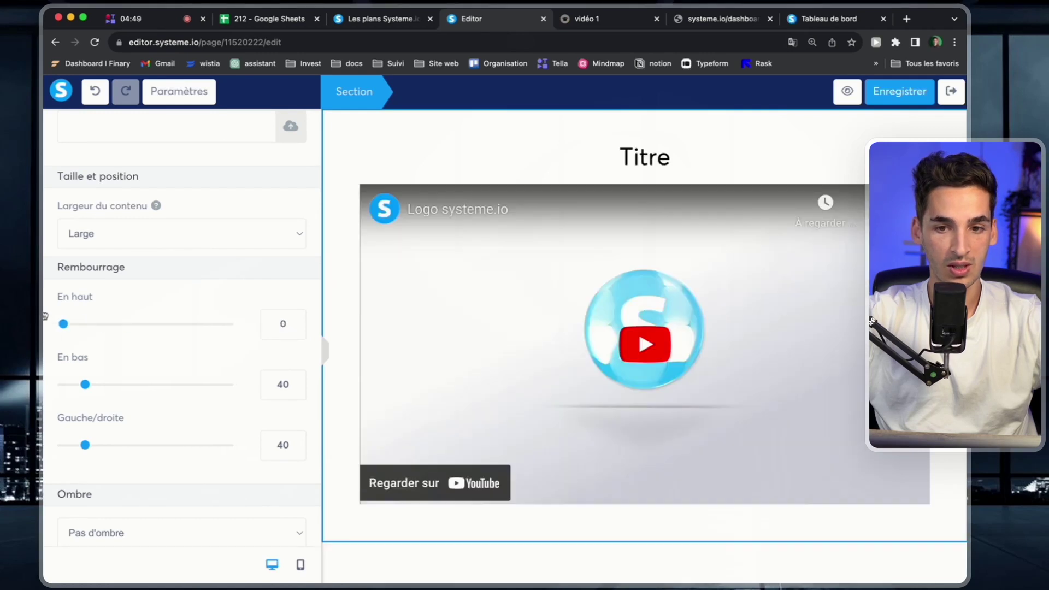
drag(86, 385, 45, 383)
mouse_move(85, 445)
mouse_down()
mouse_move(46, 455)
mouse_move(81, 448)
mouse_up()
Change the title text above the video to "vidéo 1"
double_click(659, 161)
text(vidéo 1)
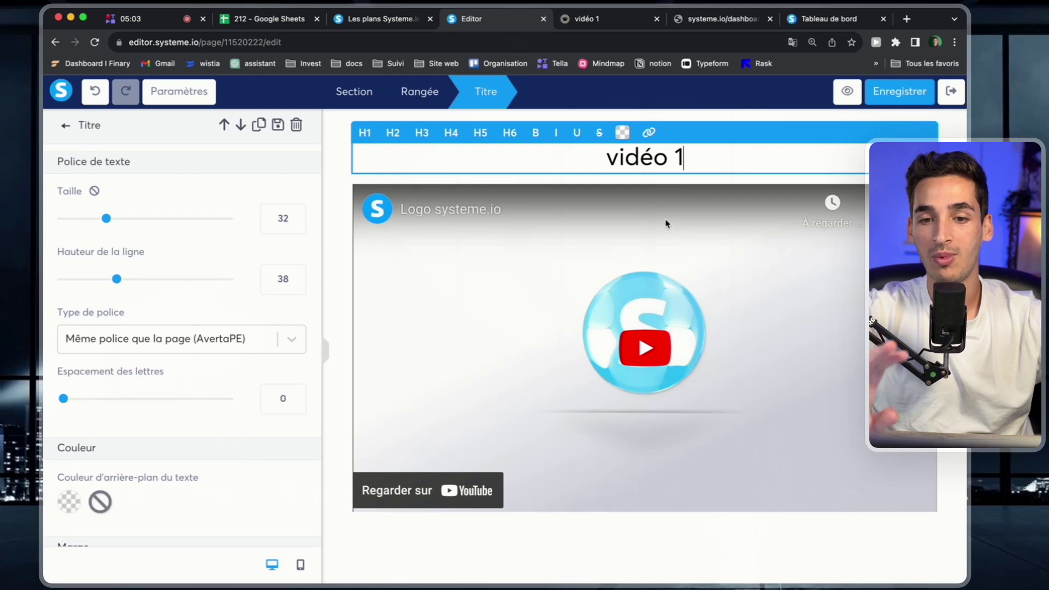
Open the video element's settings and check which video source types are available
click(664, 257)
click(604, 261)
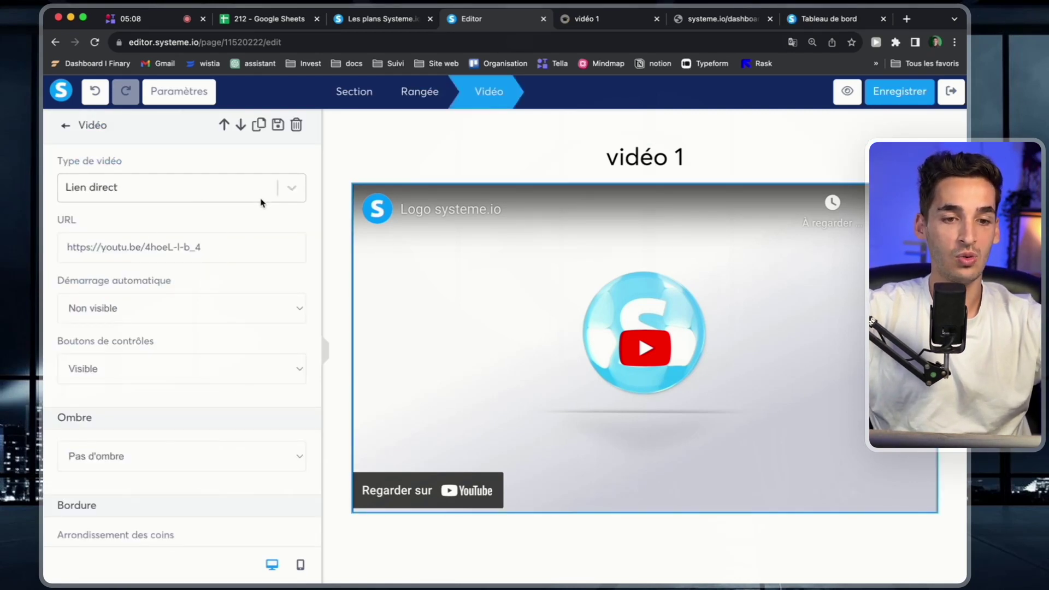
click(279, 195)
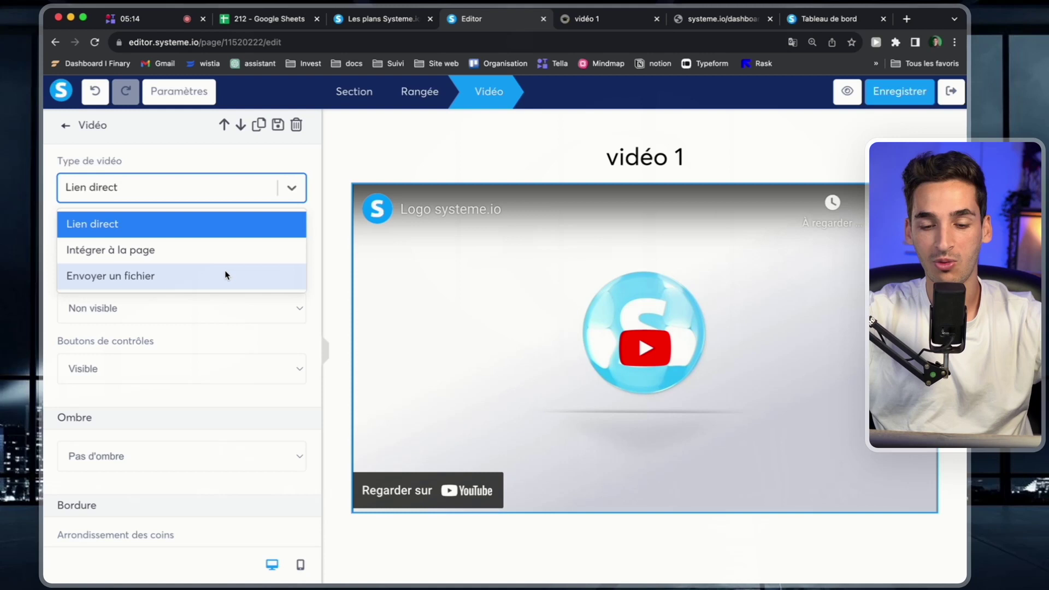
click(335, 268)
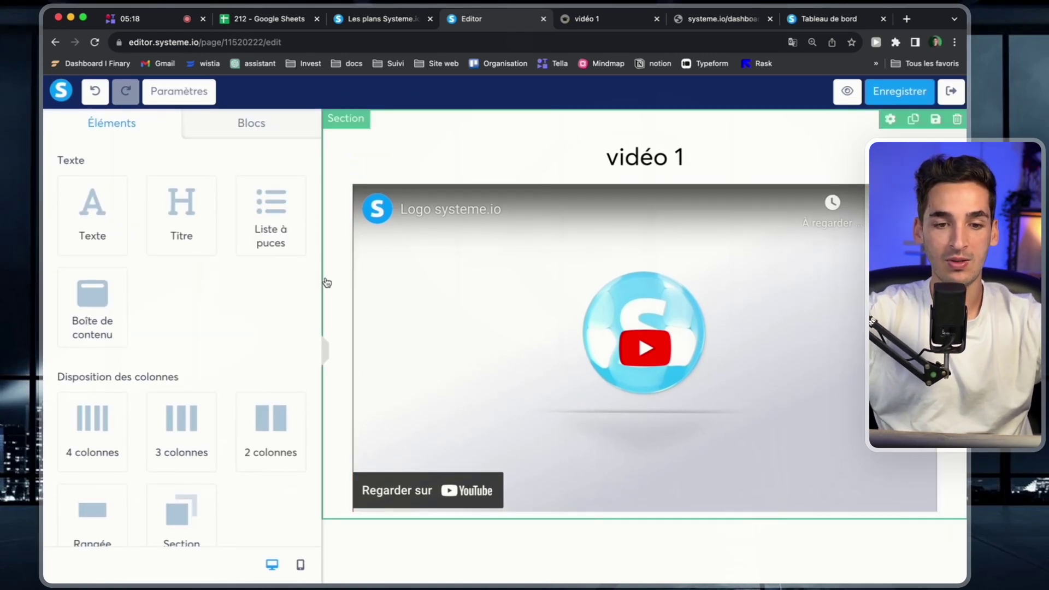
Set the section's background colour to light grey EFEBEB and save the page
click(329, 284)
scroll(195, 366, down, 5)
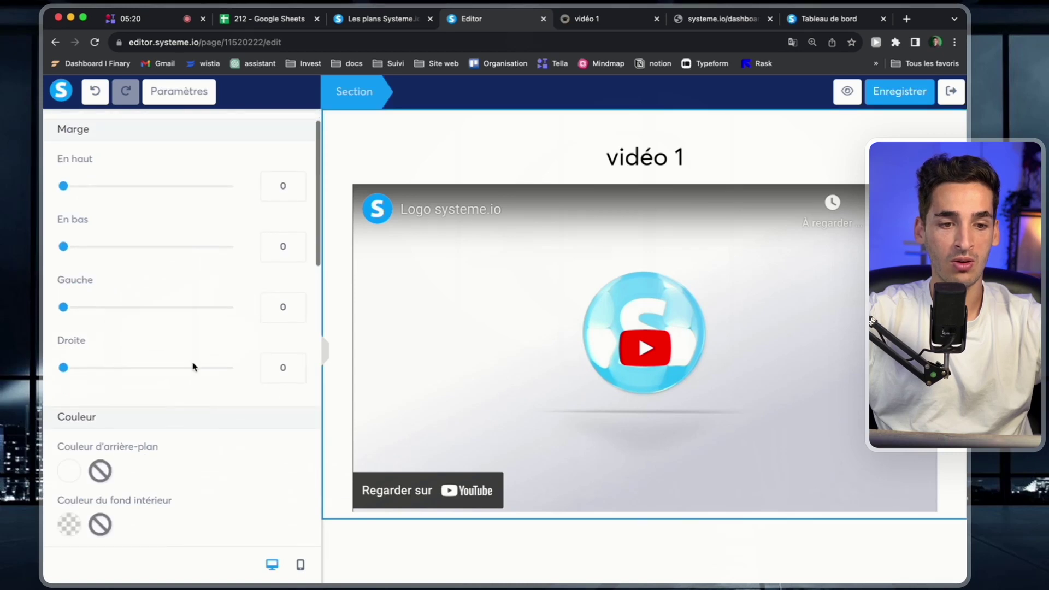
click(70, 318)
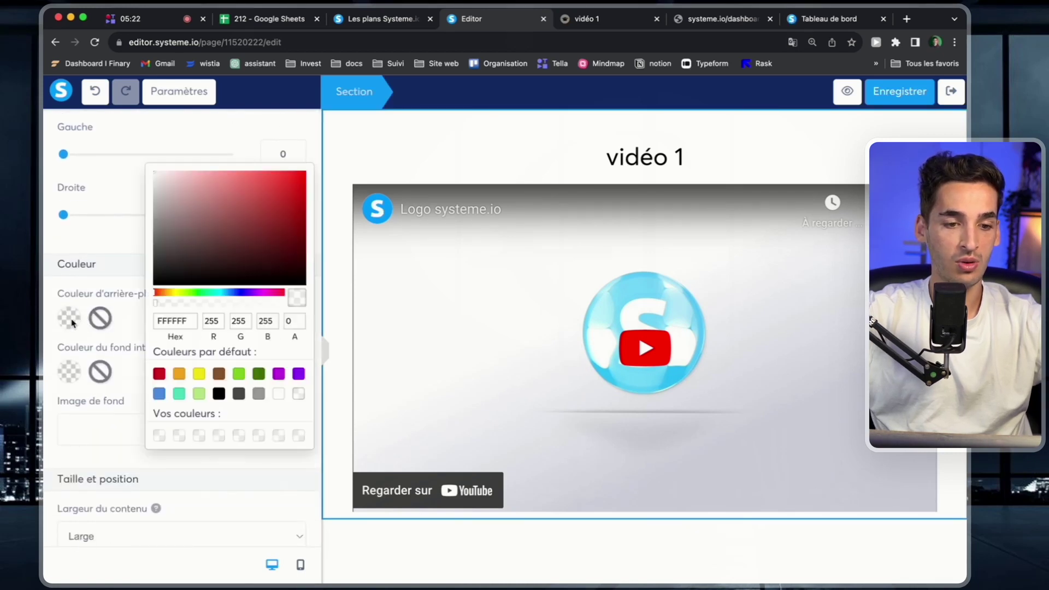
click(270, 183)
mouse_move(245, 266)
mouse_down()
mouse_move(194, 250)
mouse_move(157, 182)
mouse_up()
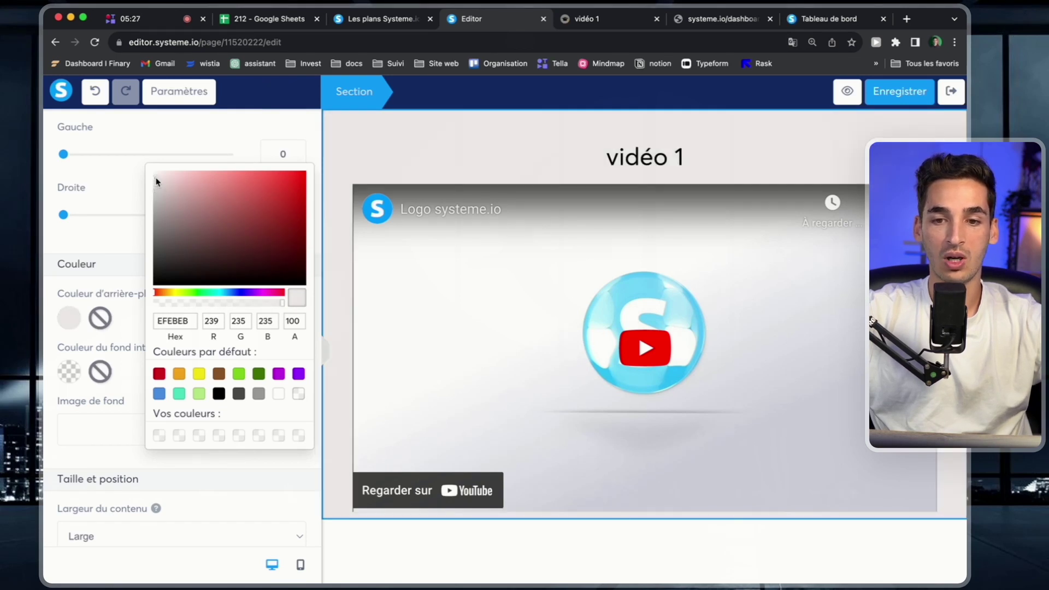
click(129, 340)
scroll(128, 340, up, 5)
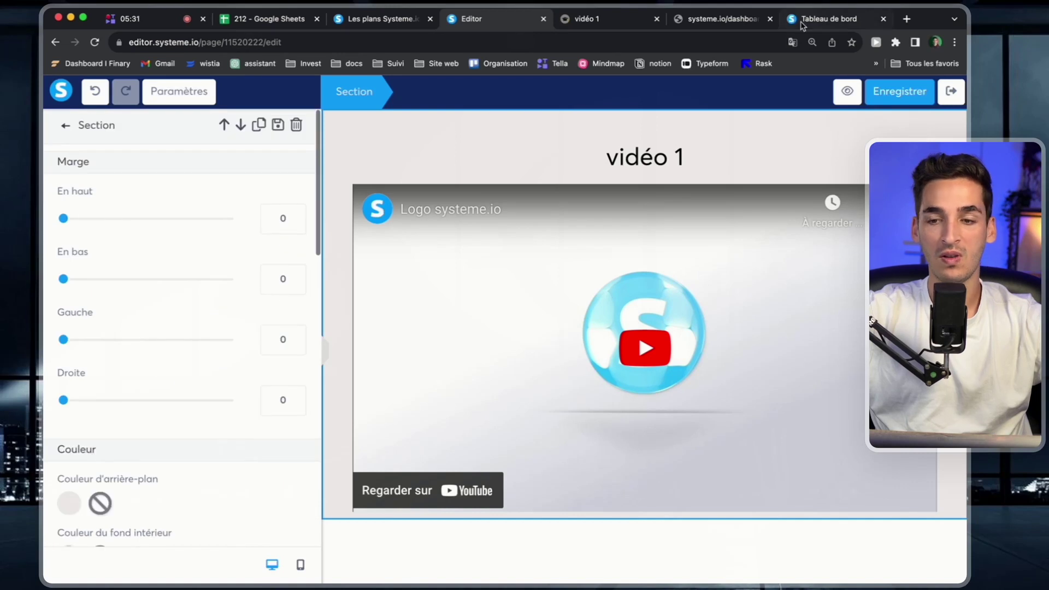
click(899, 92)
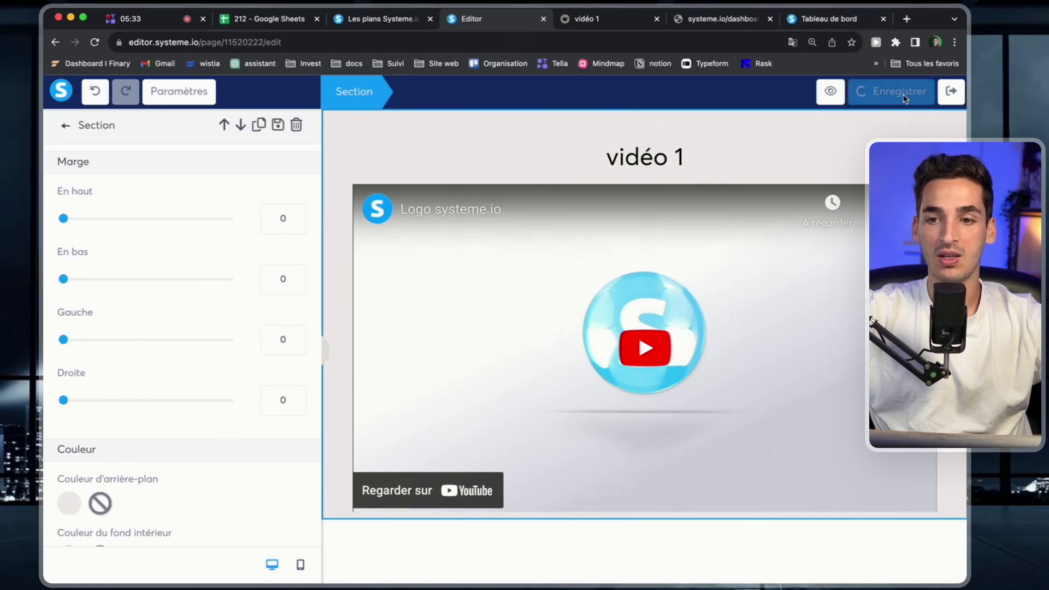
Leave the page editor and return to the list of all courses
click(54, 42)
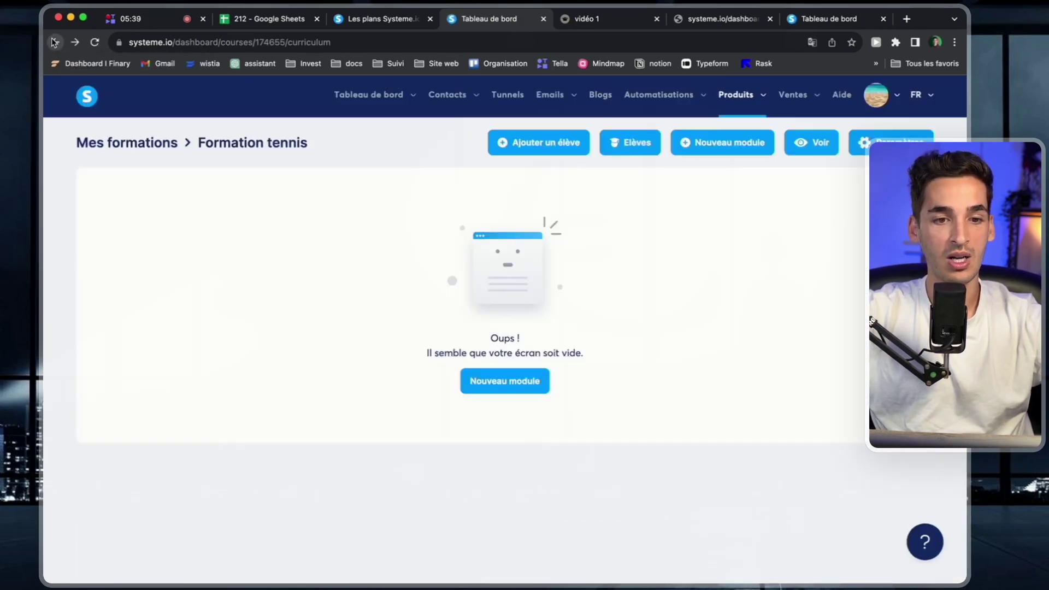
click(54, 42)
click(136, 268)
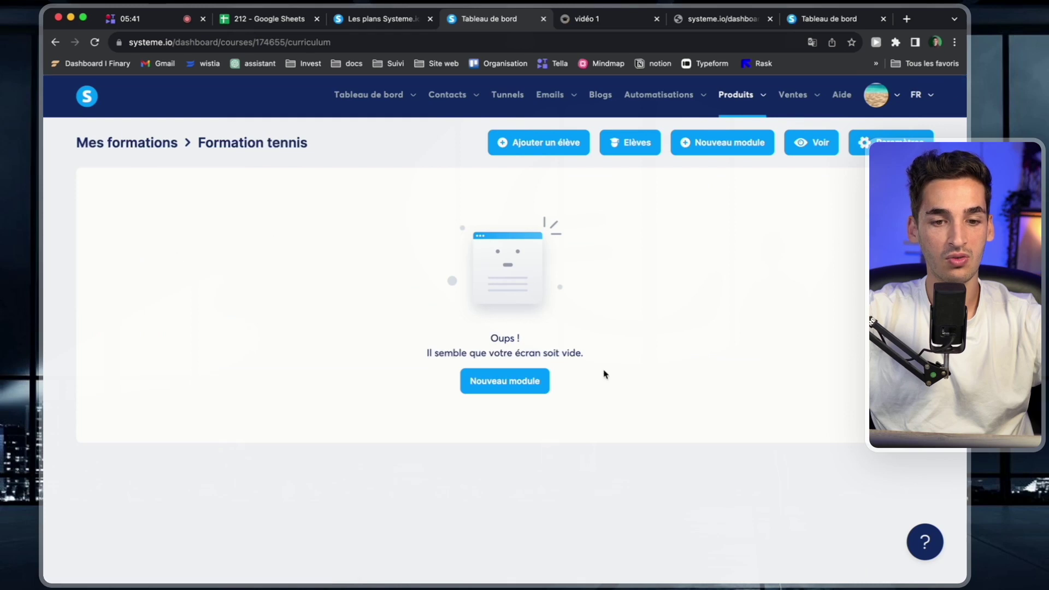
click(54, 42)
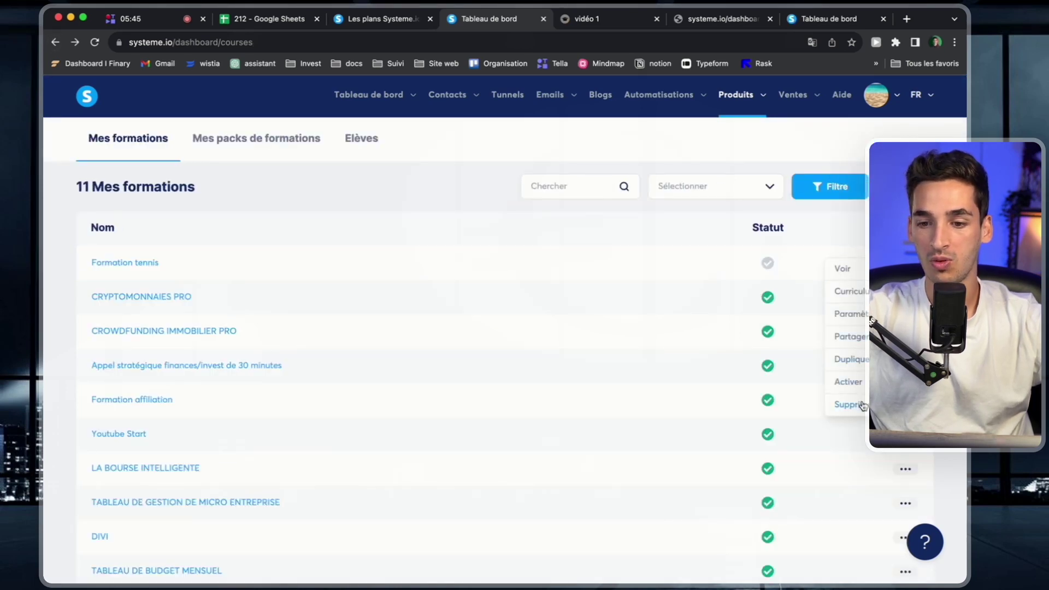
Delete the Formation tennis course from the course list and confirm the deletion
click(862, 405)
click(470, 371)
Open the CROWDFUNDING IMMOBILIER PRO course, view its "Bienvenue !" chapter page in the editor, and return to the curriculum
scroll(297, 330, down, 1)
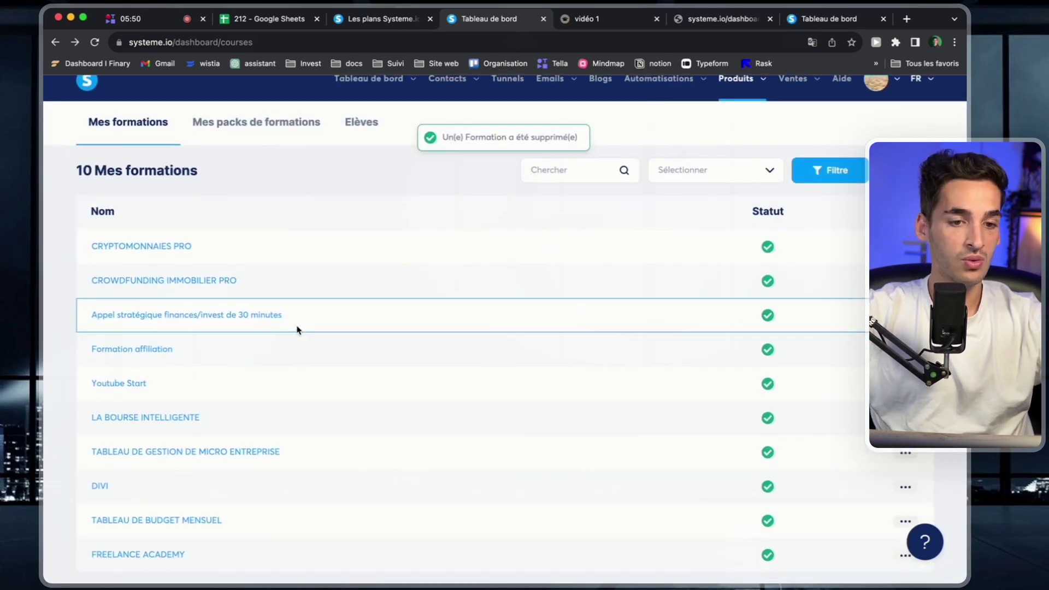
click(171, 283)
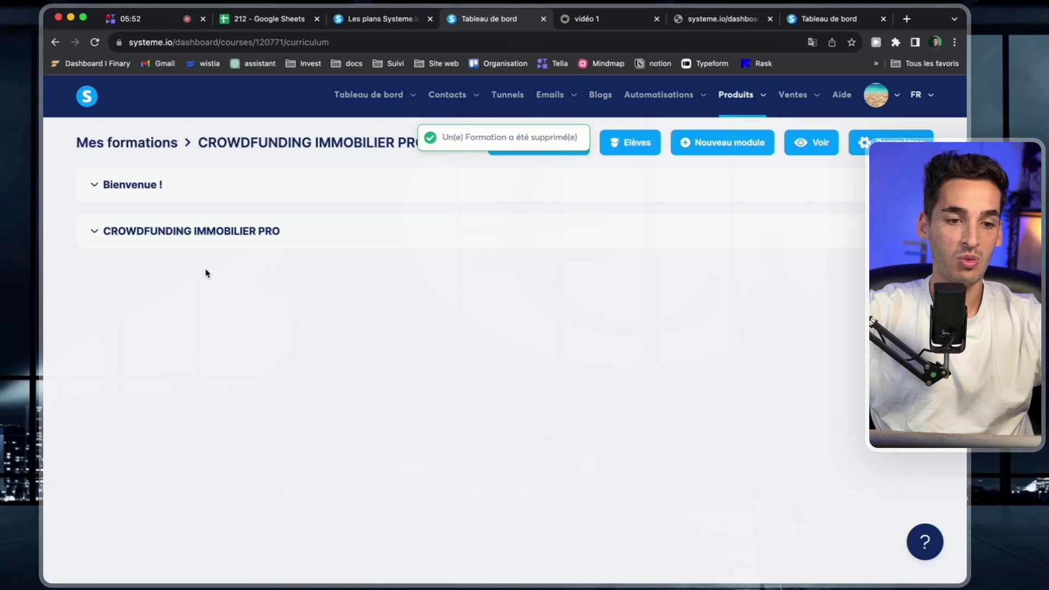
click(93, 187)
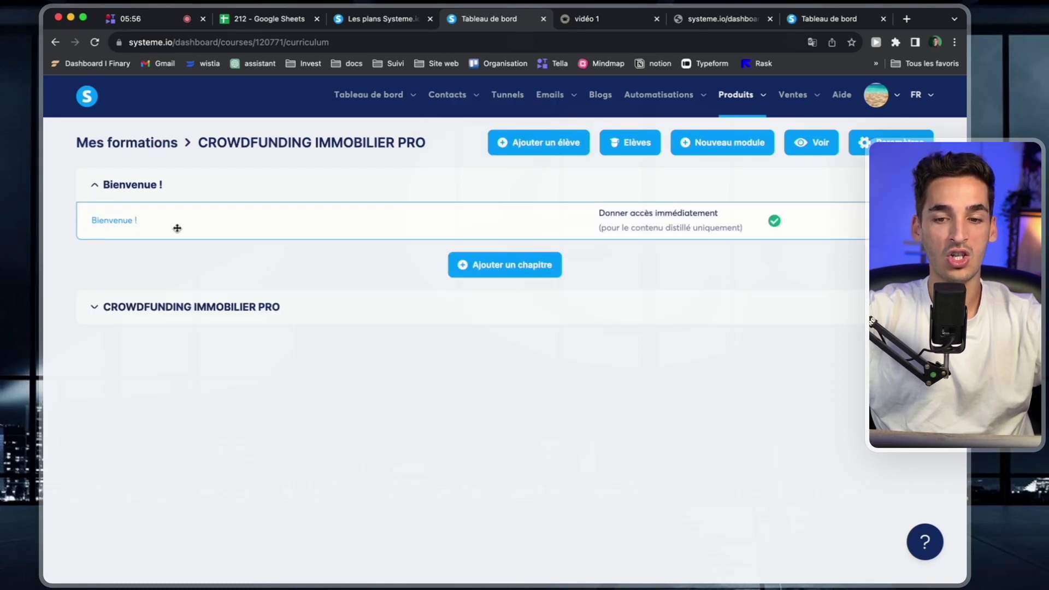
click(114, 228)
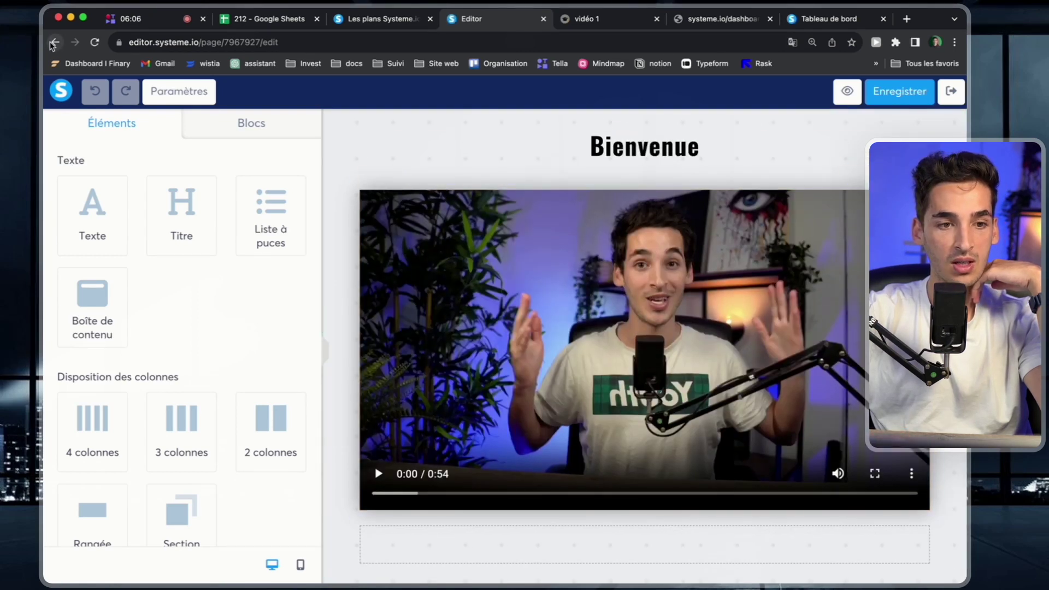
click(54, 43)
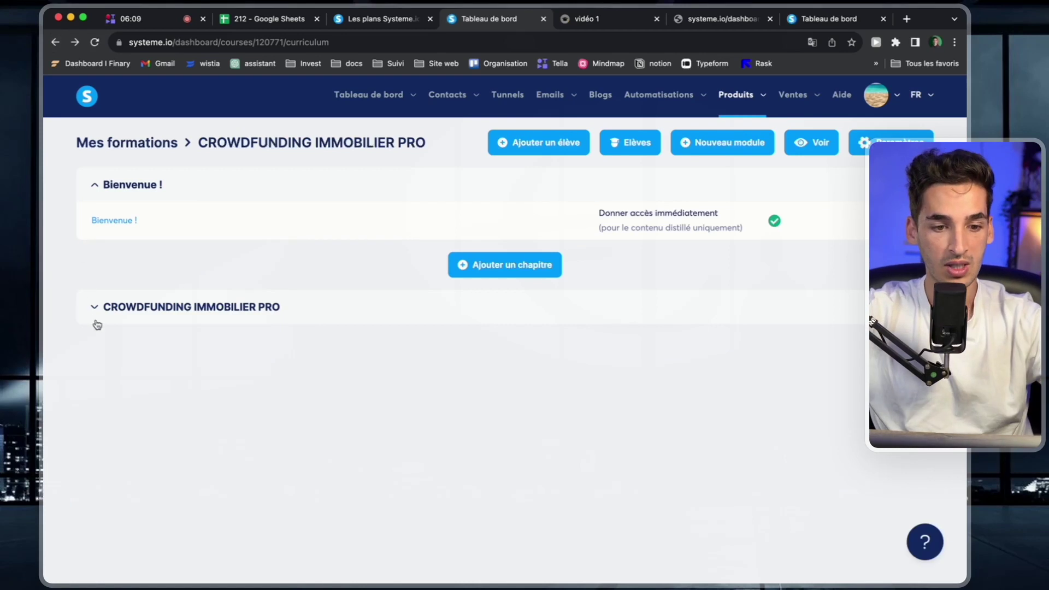
Expand the CROWDFUNDING IMMOBILIER PRO module and look through its list of chapters
click(94, 307)
scroll(93, 306, down, 7)
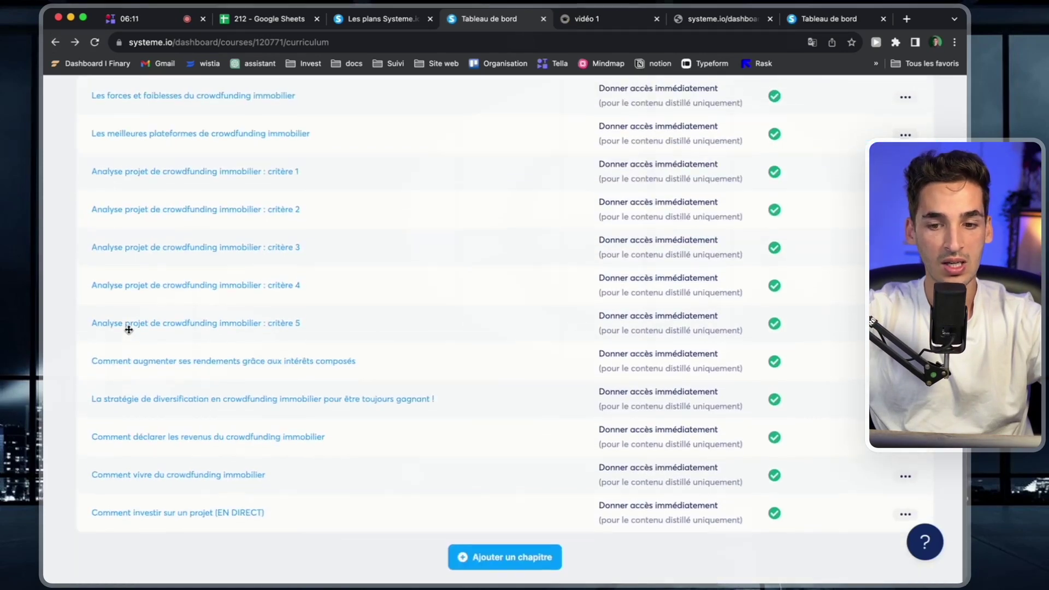
scroll(129, 331, up, 7)
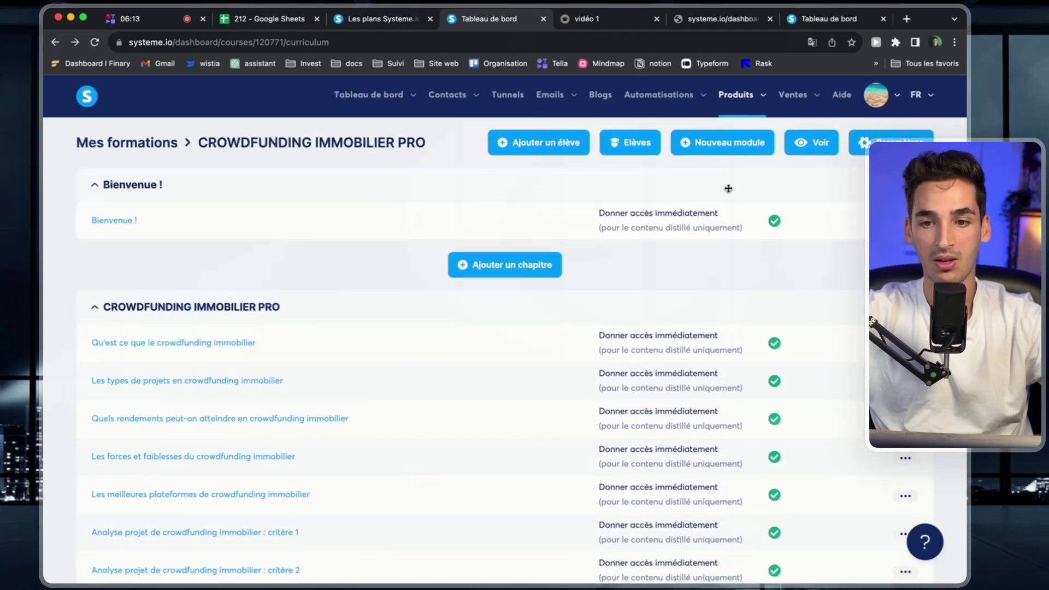
Preview the course as a student, expand its main module and view the lesson "Quels rendements peut-on atteindre en crowdfunding immobilier"
click(810, 145)
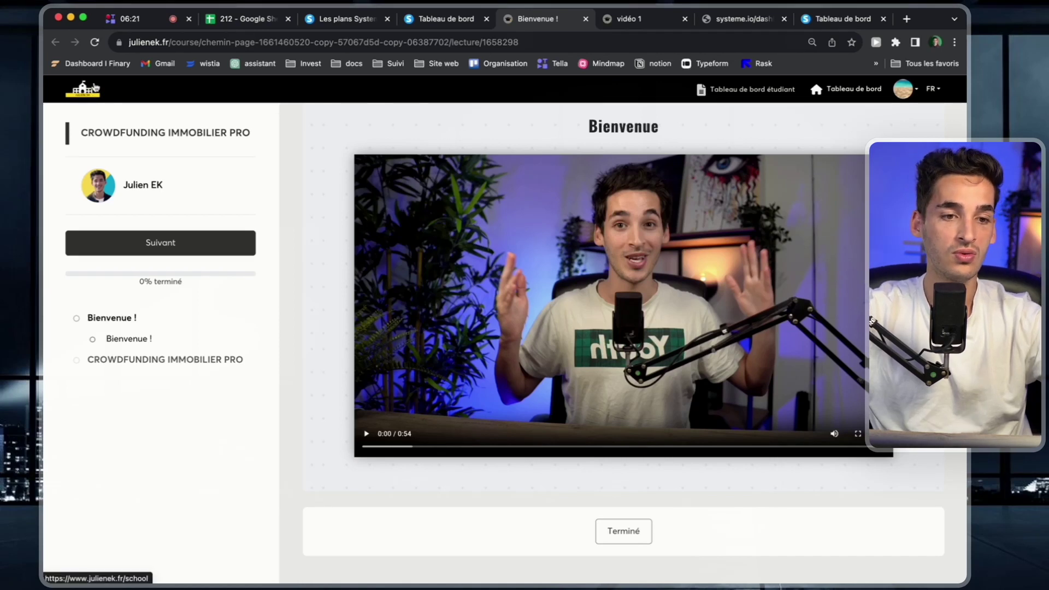
click(127, 363)
scroll(127, 365, down, 5)
scroll(133, 349, up, 3)
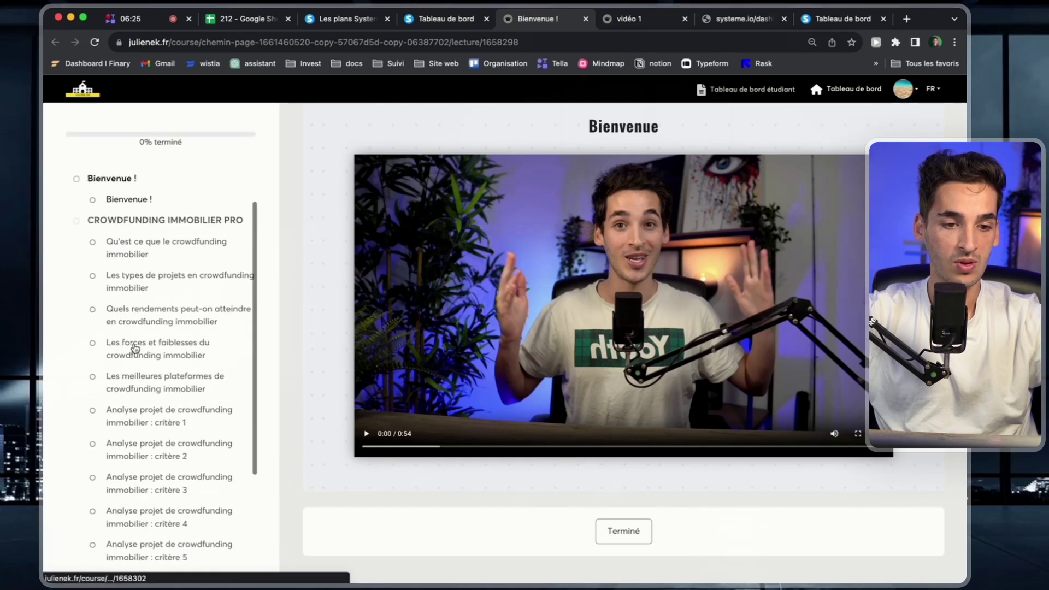
click(150, 320)
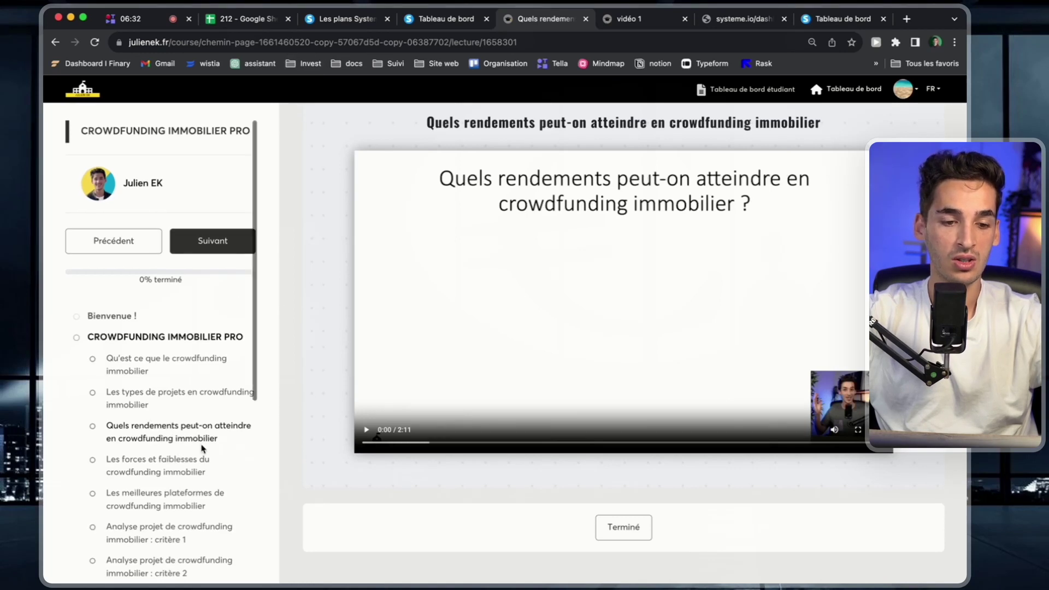
View the lesson "Les meilleures plateformes de crowdfunding immobilier" and examine the text and links beneath its video
scroll(180, 435, down, 1)
click(181, 434)
scroll(627, 358, down, 2)
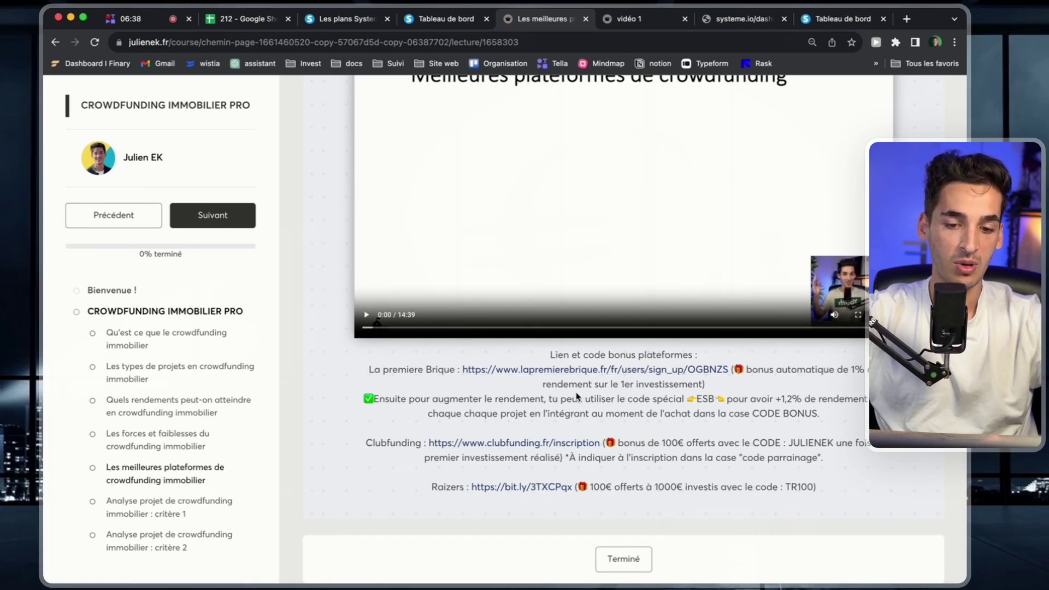
scroll(639, 373, up, 2)
scroll(492, 404, down, 3)
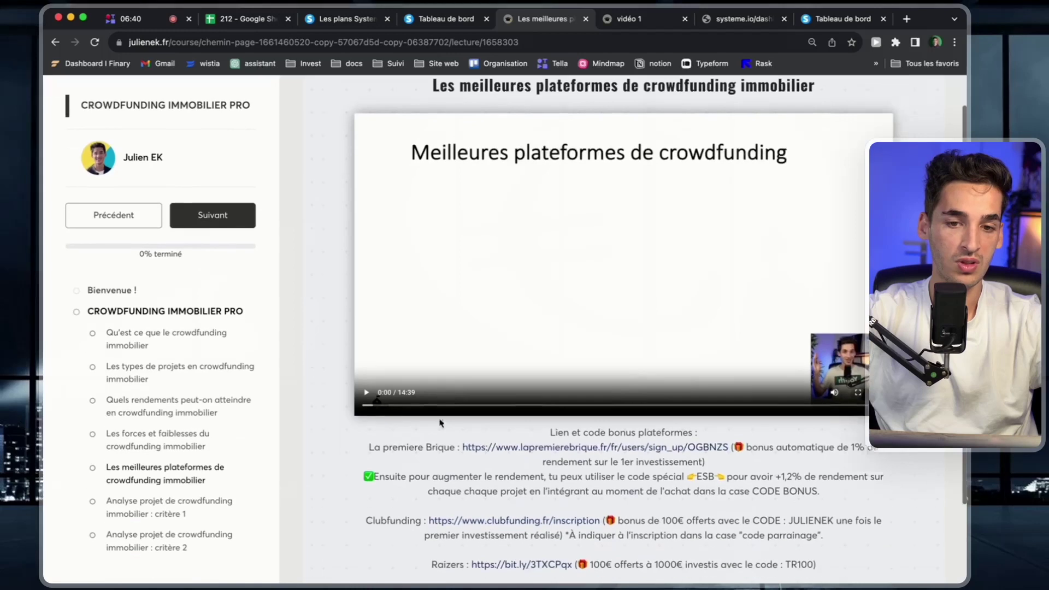
scroll(556, 372, up, 1)
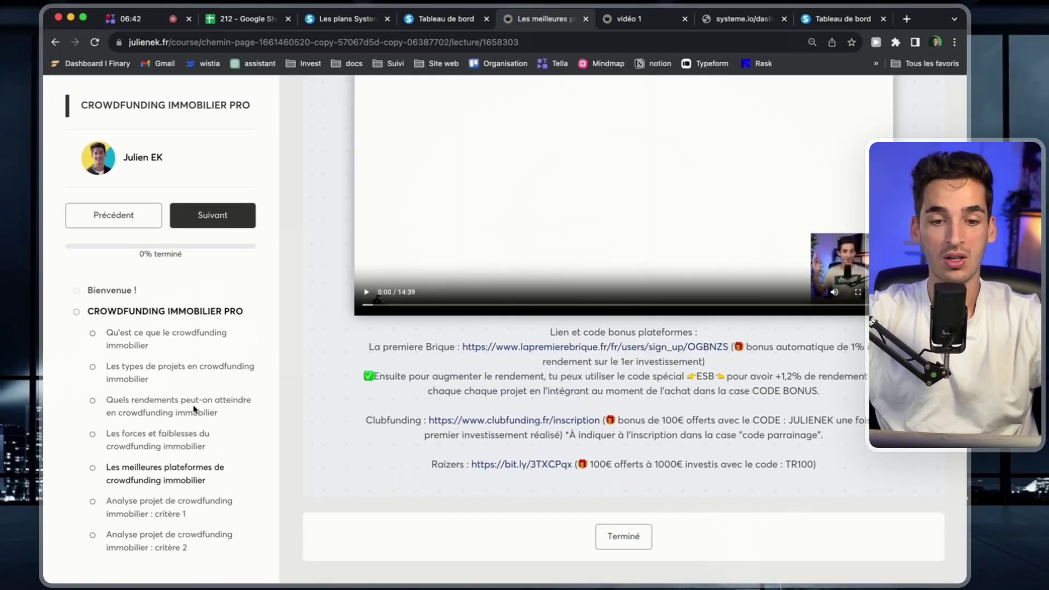
View the lessons on declaring crowdfunding revenues, investing in a project (EN DIRECT), and "Qu'est ce que le crowdfunding immobilier"
scroll(103, 495, down, 5)
click(138, 466)
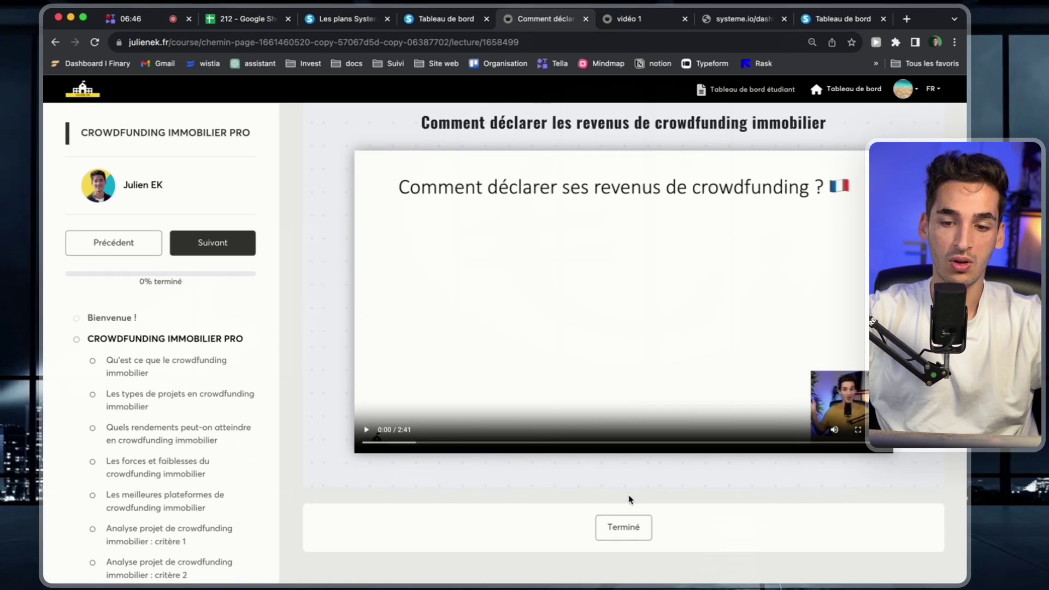
scroll(171, 509, down, 5)
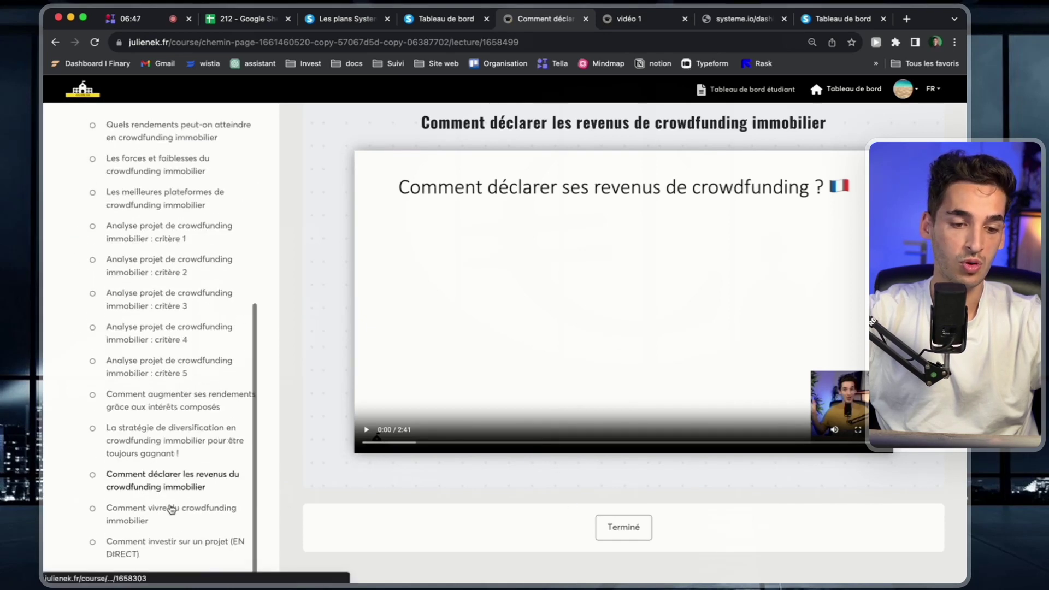
click(126, 548)
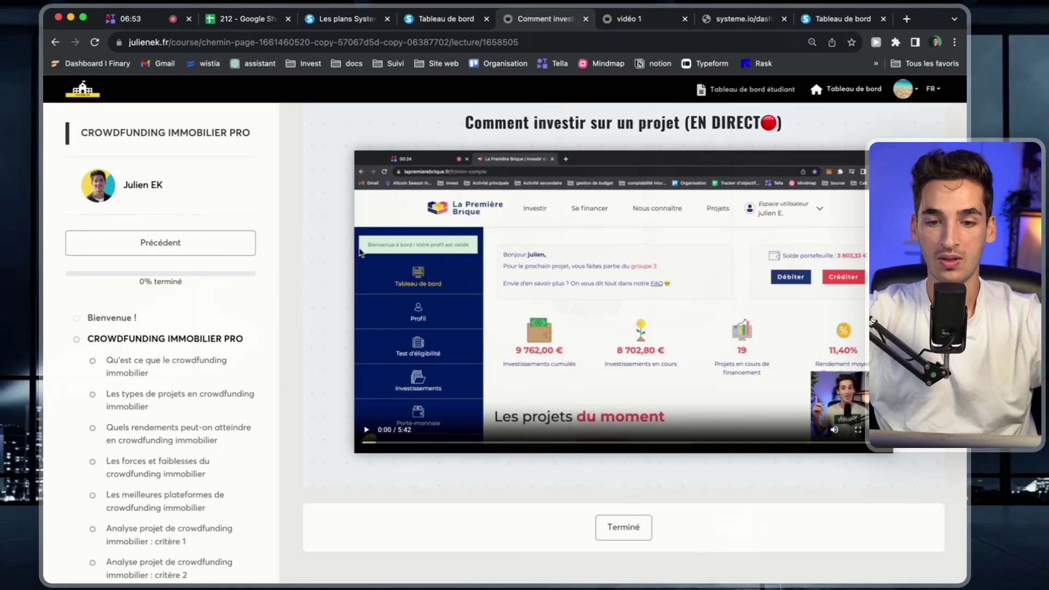
click(149, 362)
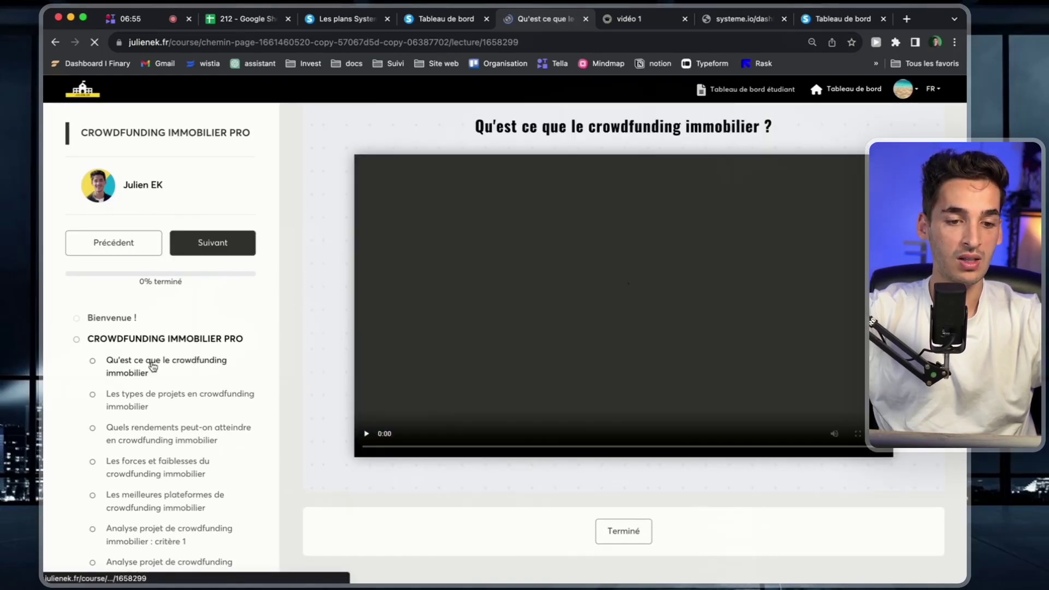